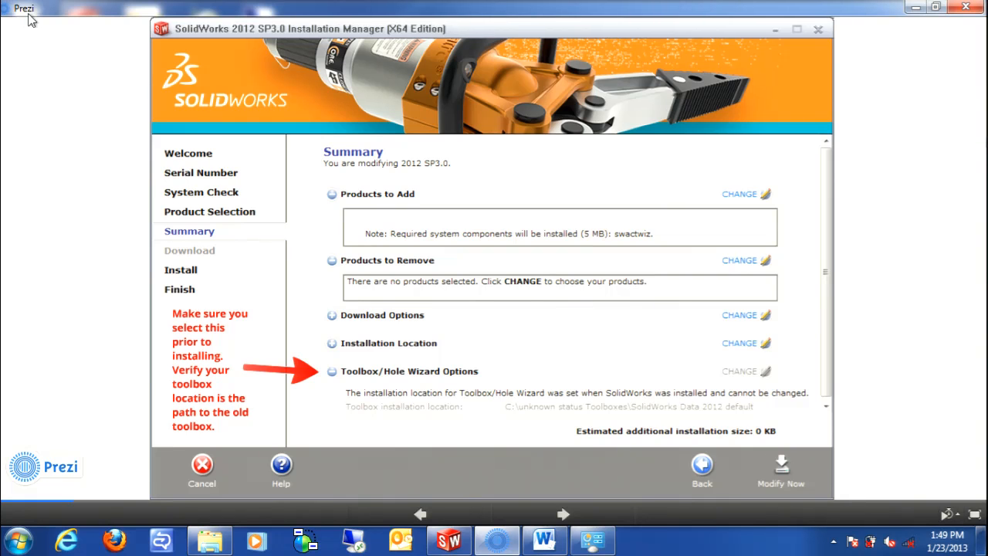
key(Right)
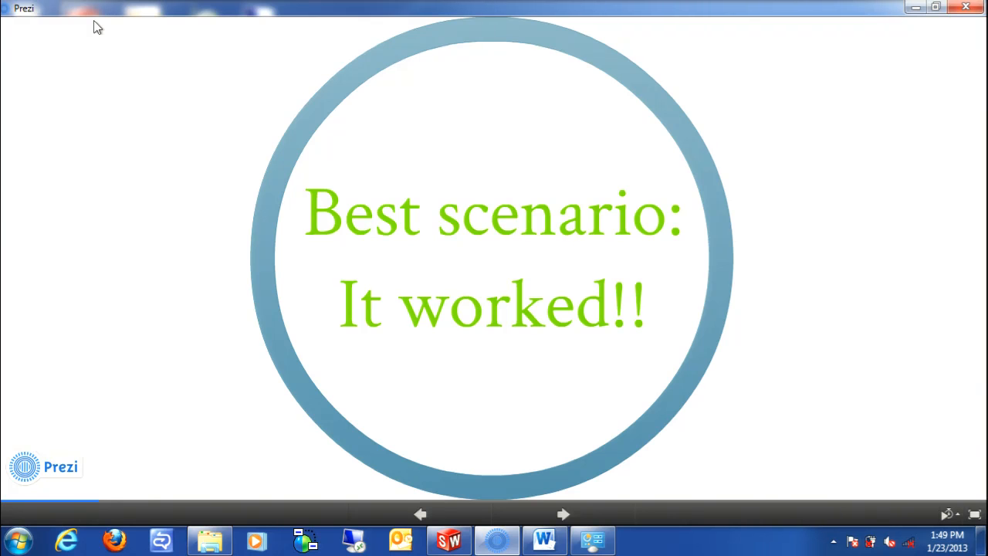
key(Right)
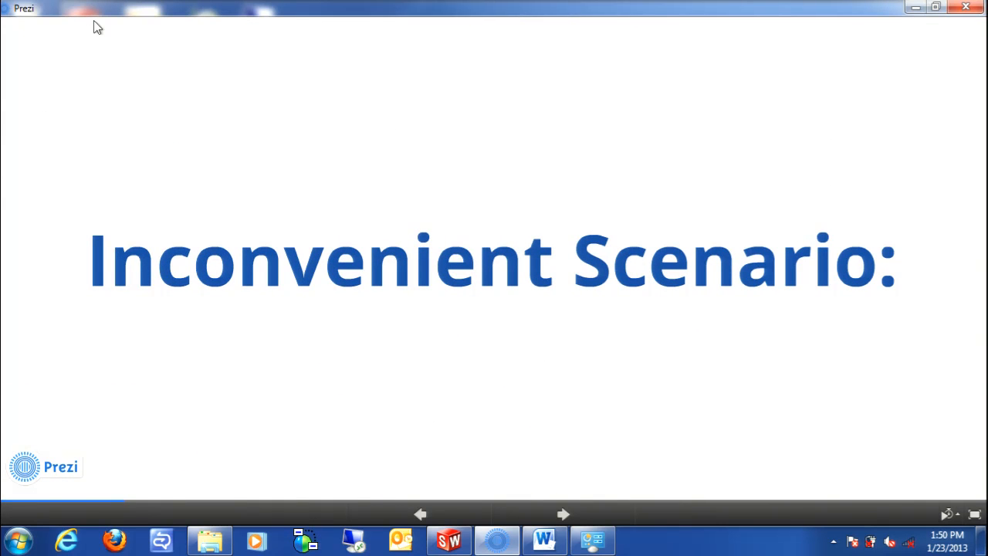
key(Right)
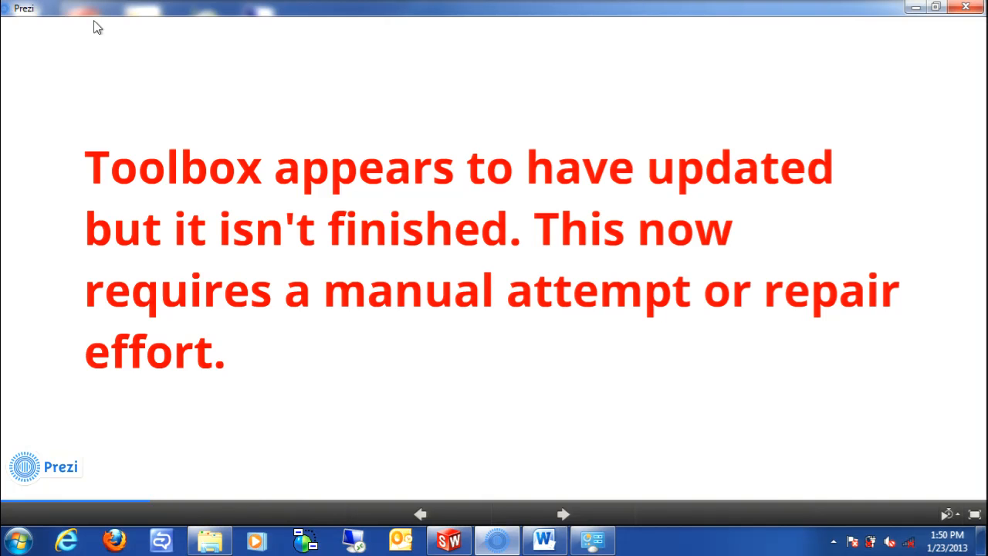
key(Right)
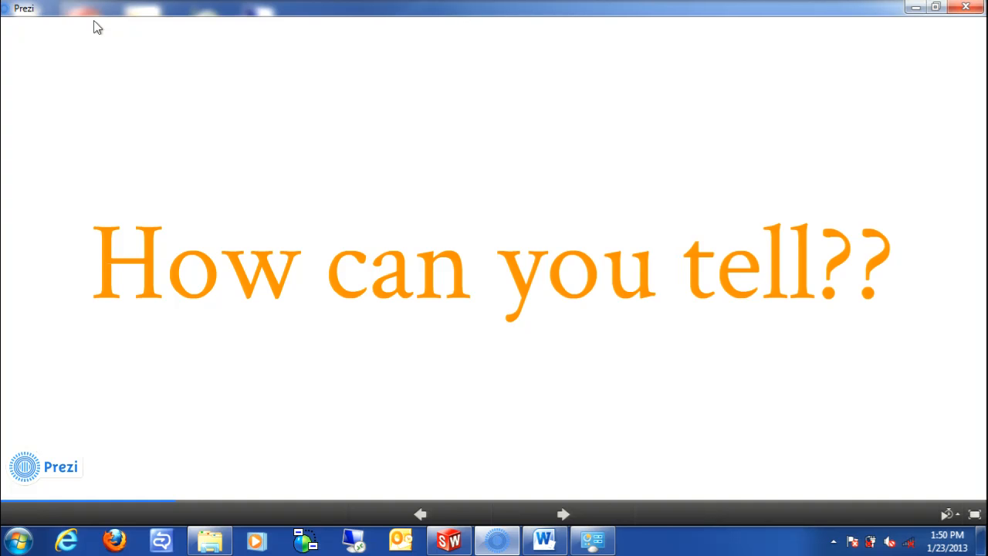
key(Right)
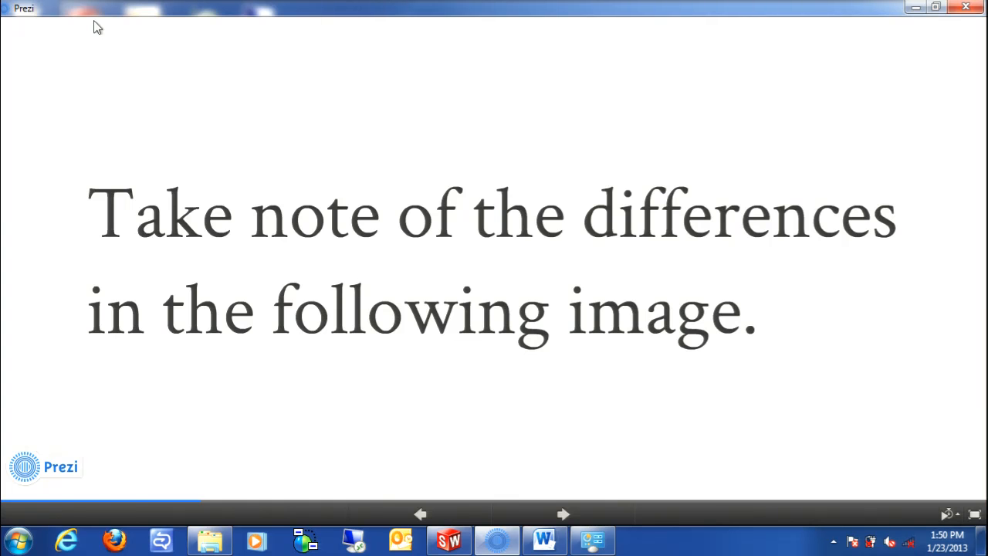
key(Right)
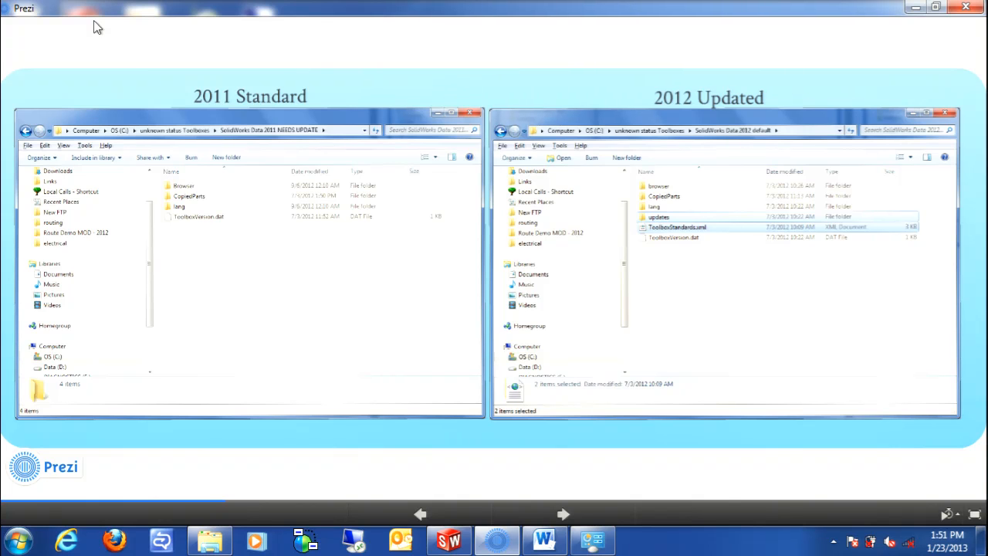
key(Right)
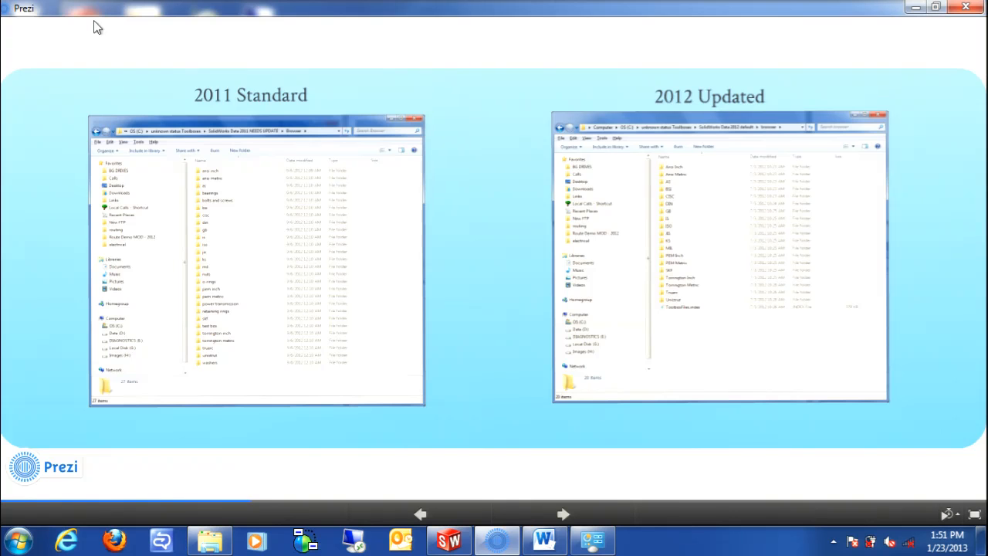
key(Right)
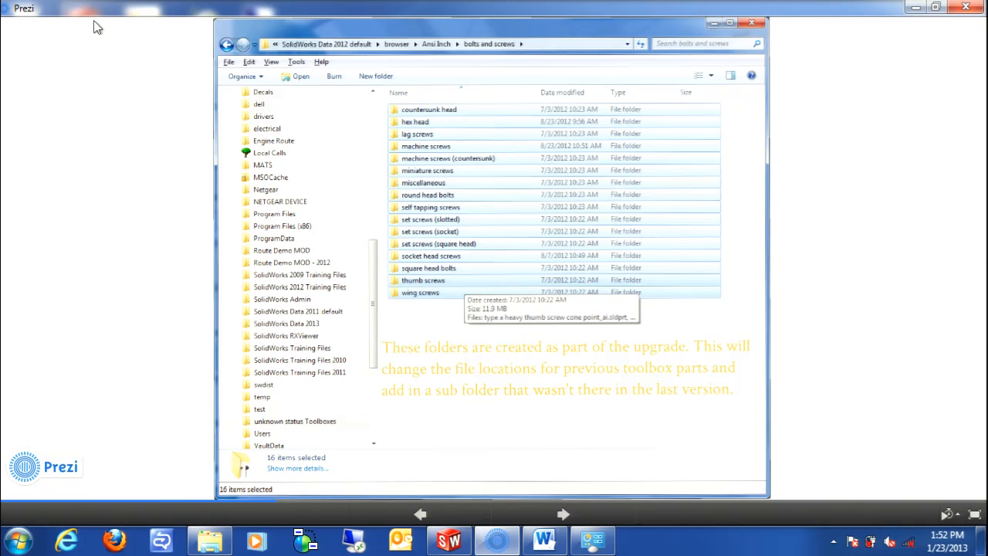
key(Right)
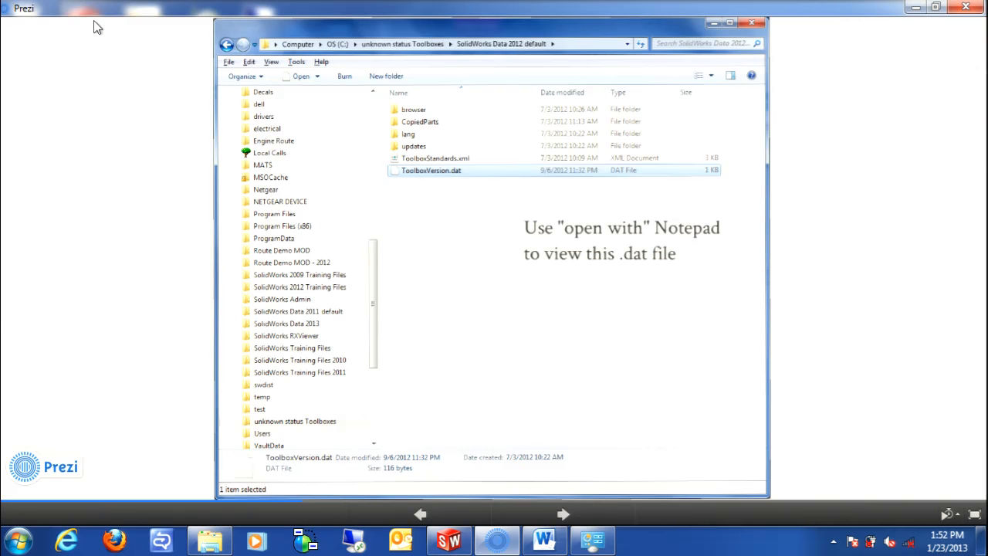
key(Right)
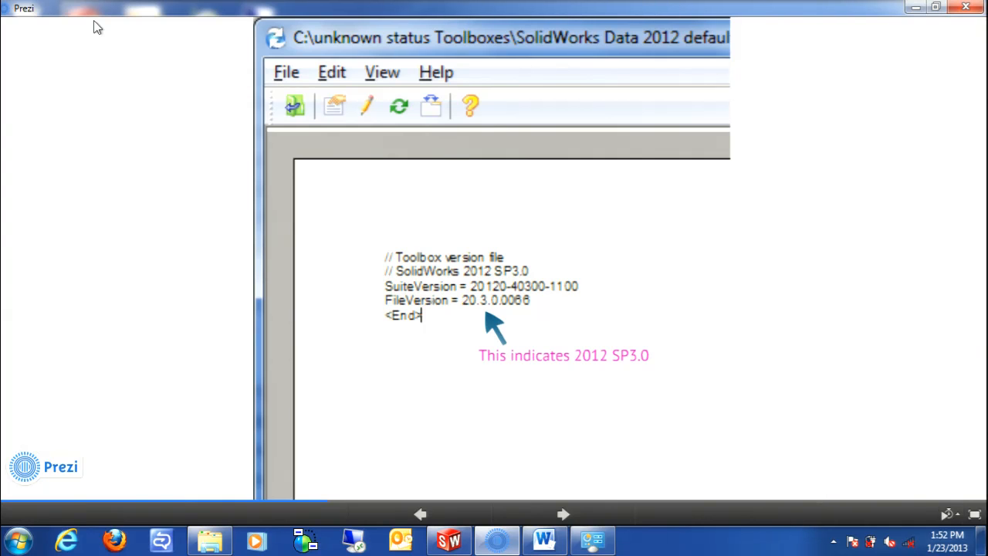
key(Right)
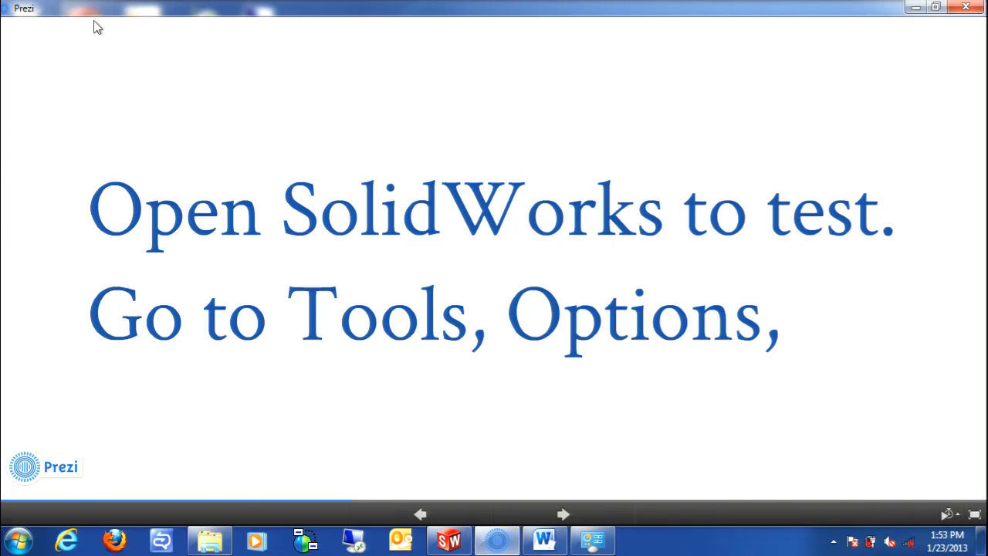
key(Right)
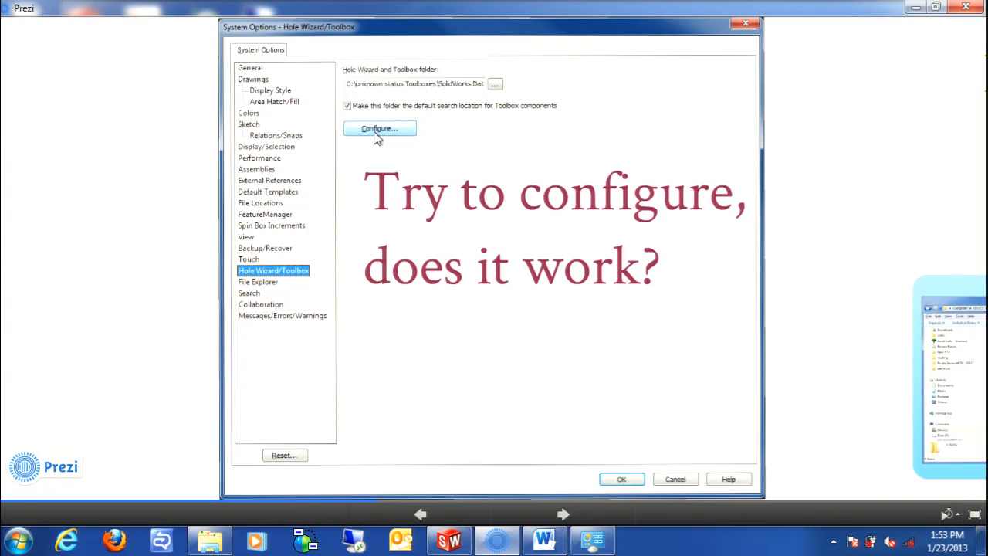
Step: Switch to SolidWorks and show the Hole Wizard/Toolbox page of the system options
click(451, 540)
click(449, 11)
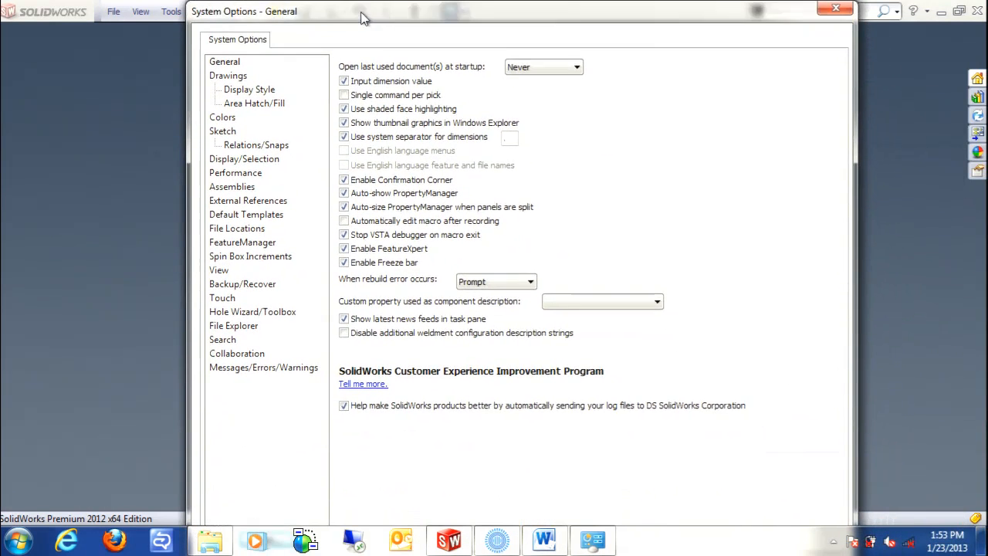
click(270, 310)
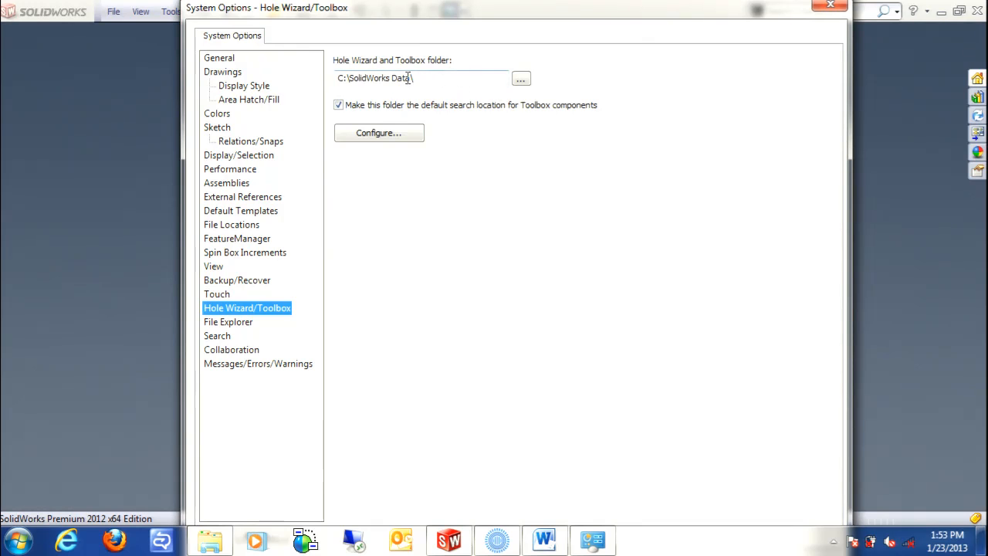
Step: Try to set the Hole Wizard and Toolbox folder to SolidWorks Data 2013 on the C: drive
click(521, 80)
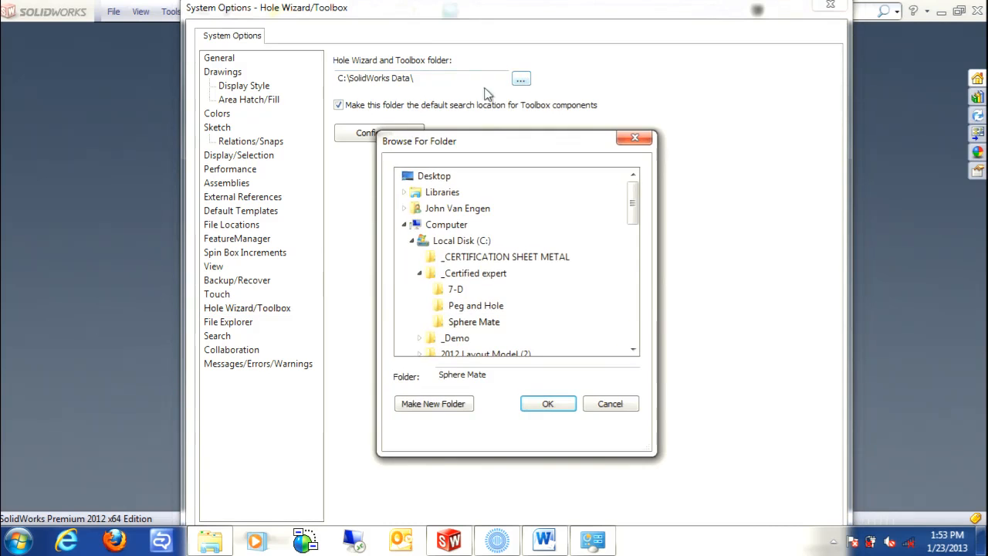
click(608, 406)
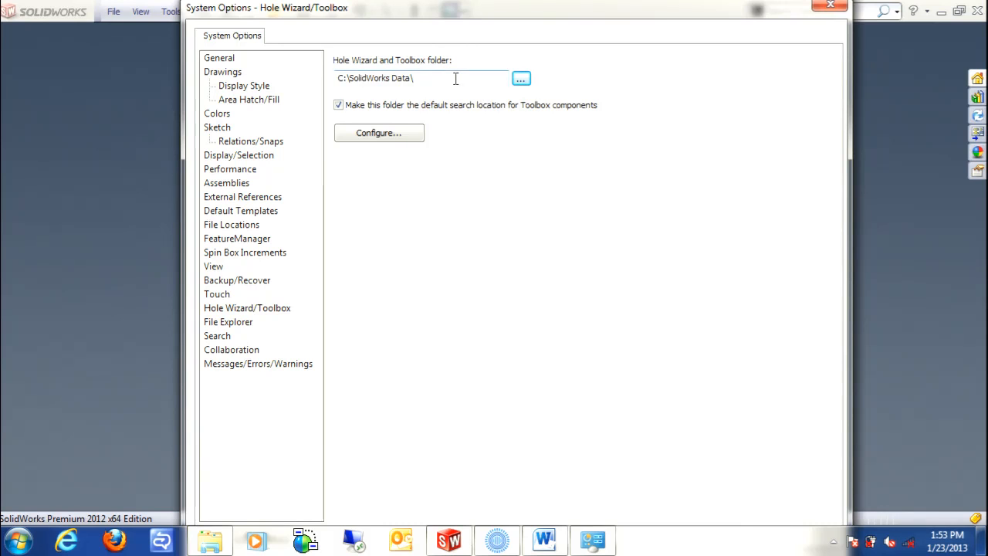
click(522, 79)
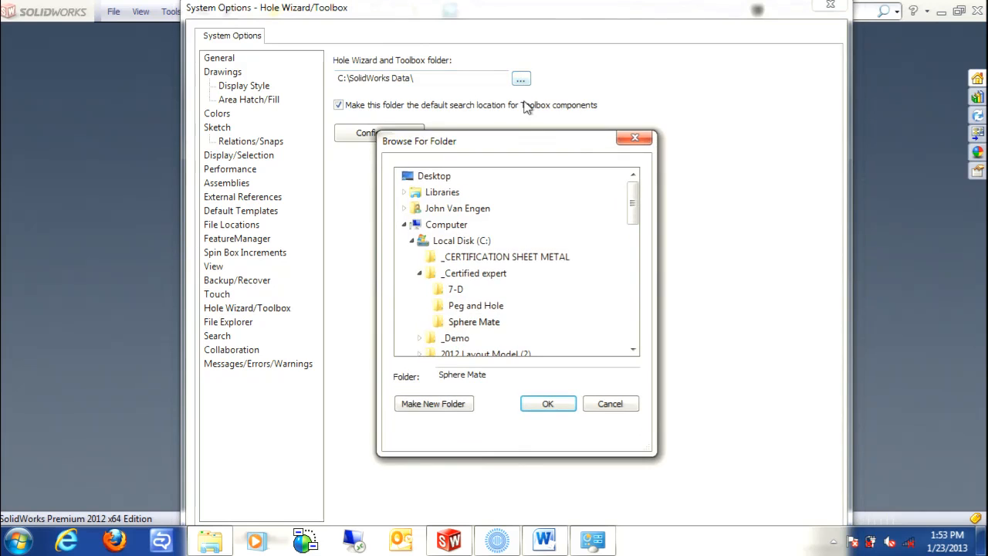
click(467, 242)
scroll(514, 273, down, 3)
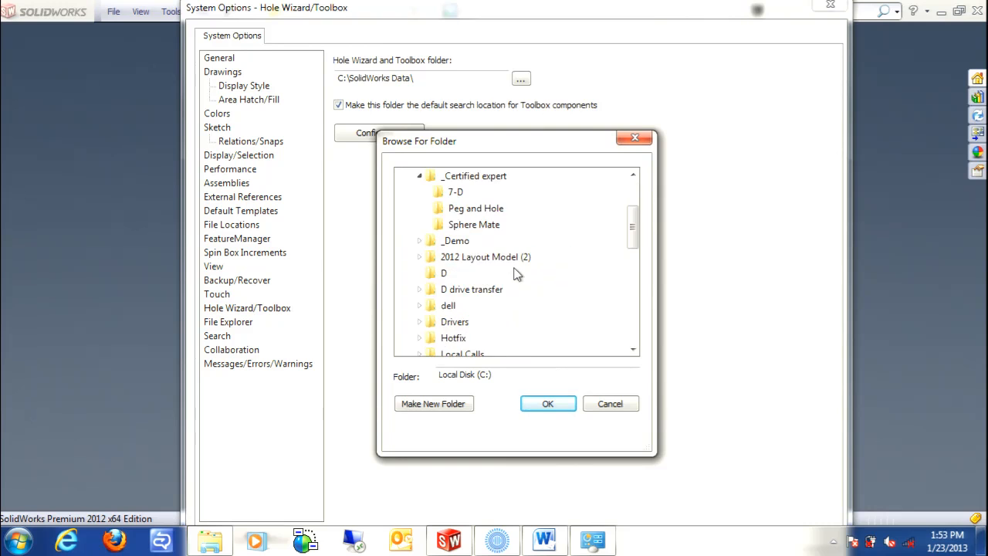
scroll(514, 273, down, 3)
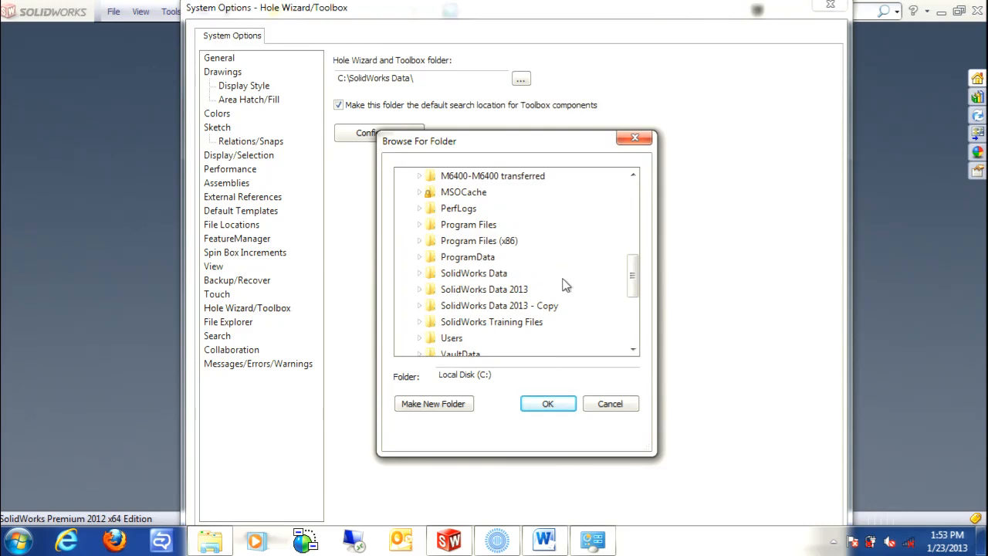
click(509, 289)
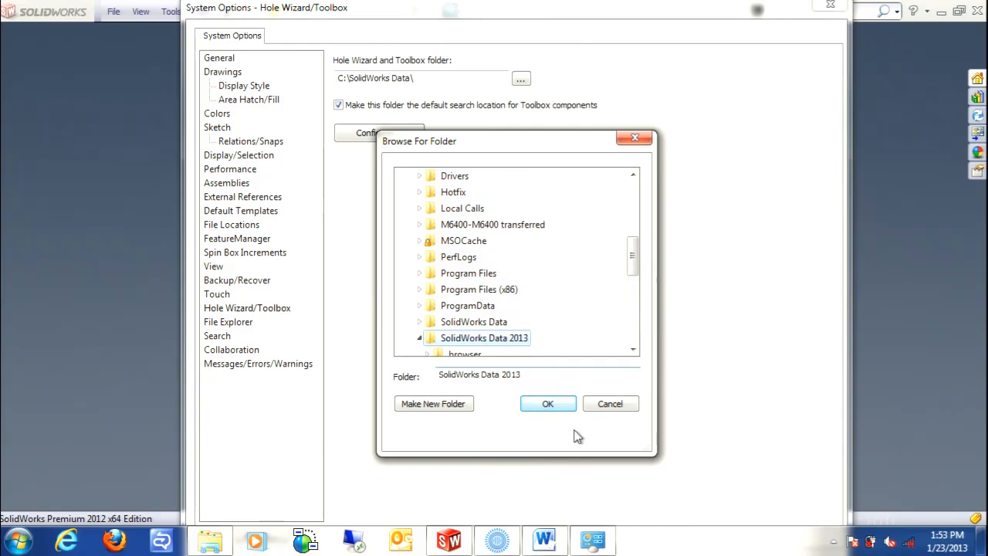
click(561, 412)
drag(514, 288, 499, 43)
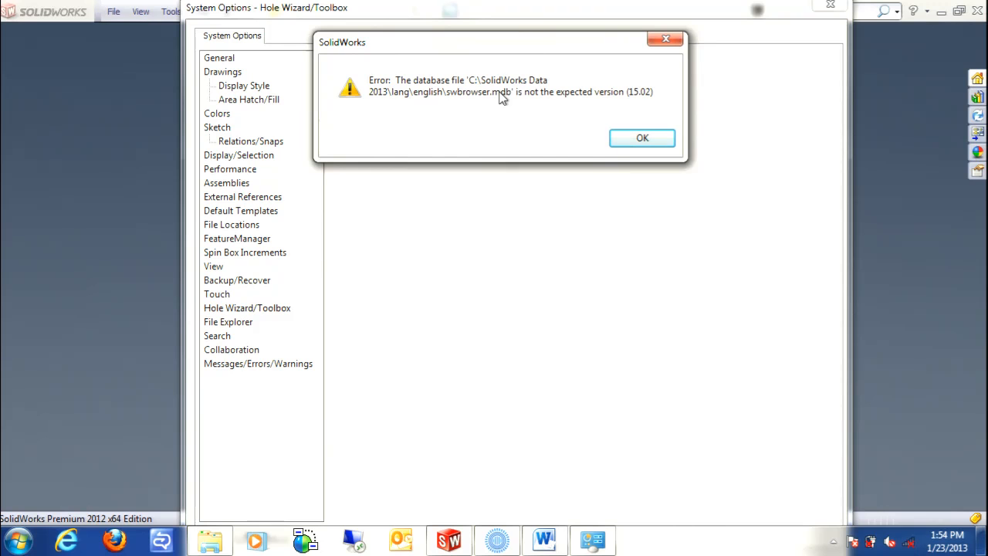
click(645, 138)
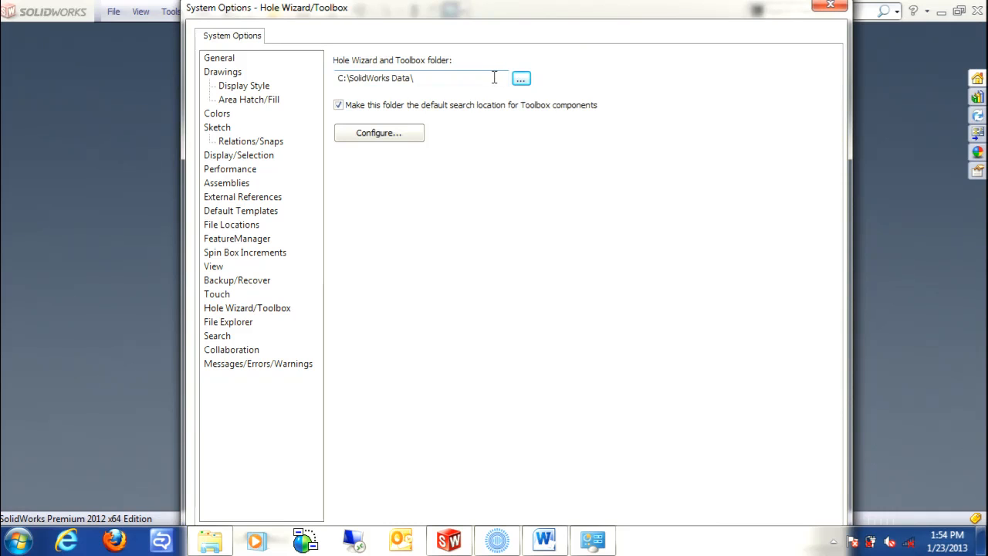
Step: Launch the Toolbox configuration and examine the ANSI Inch hole types in the Hole Wizard standards
click(377, 144)
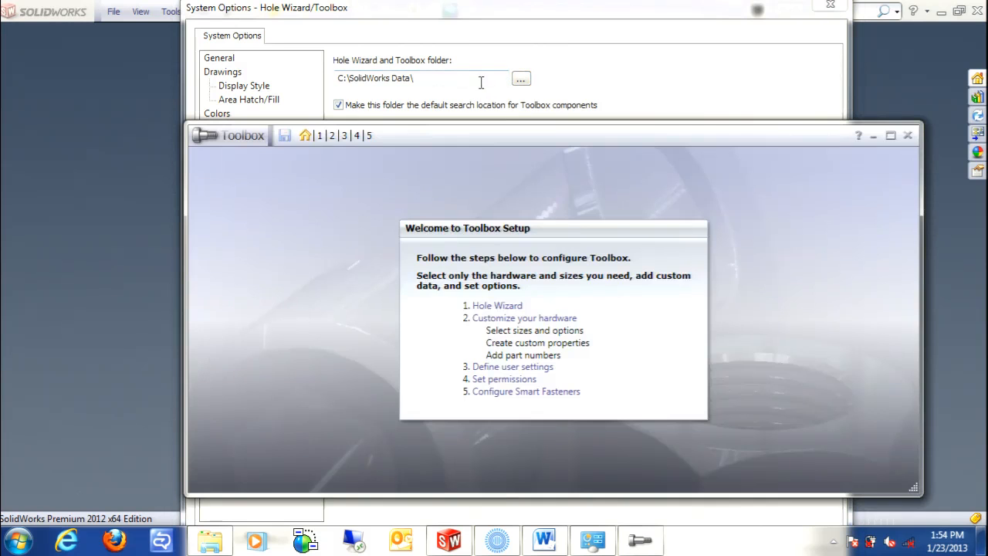
drag(486, 139, 426, 38)
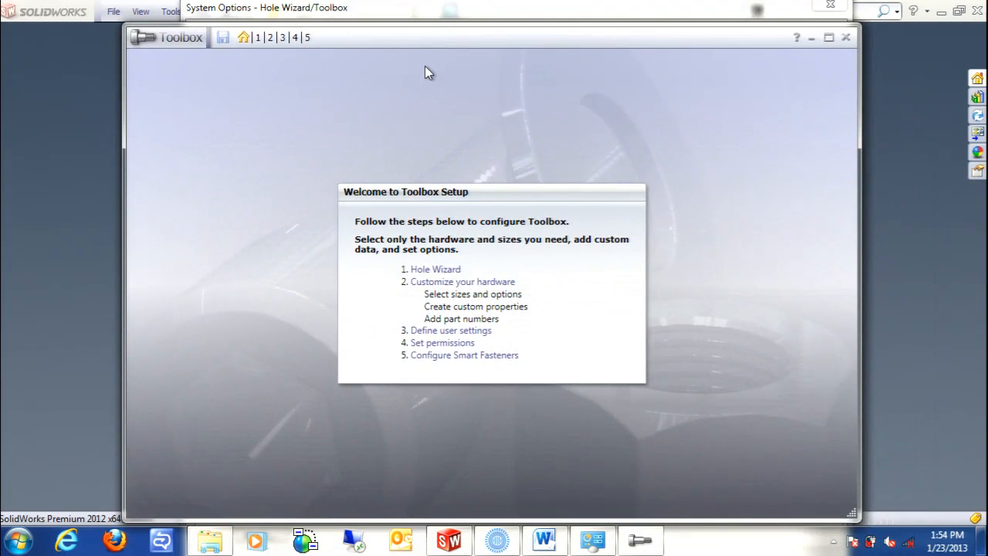
click(436, 270)
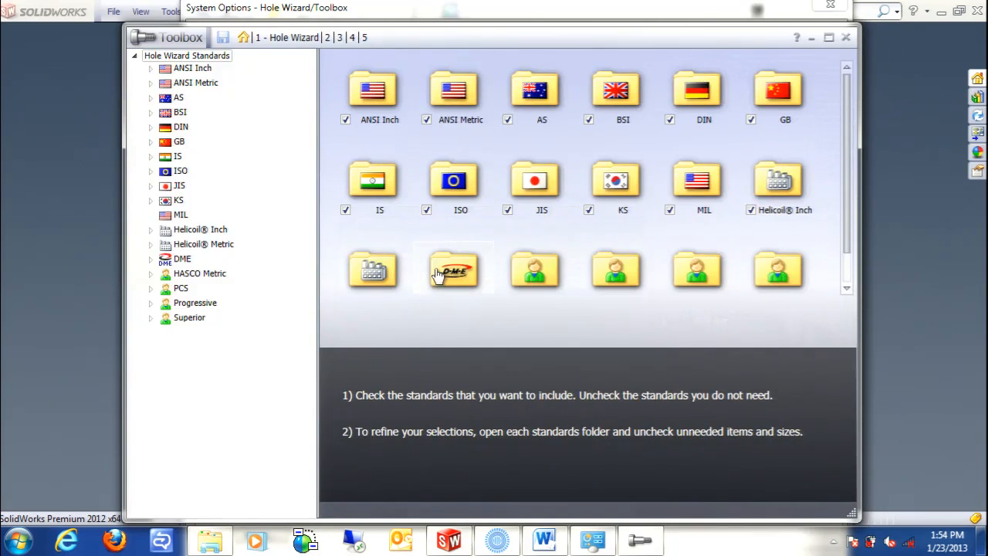
click(193, 71)
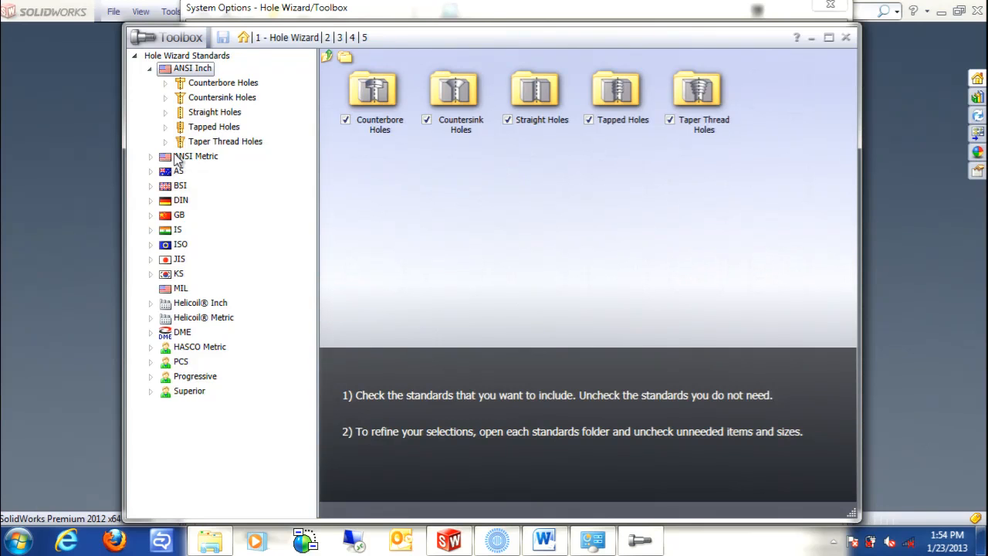
click(149, 68)
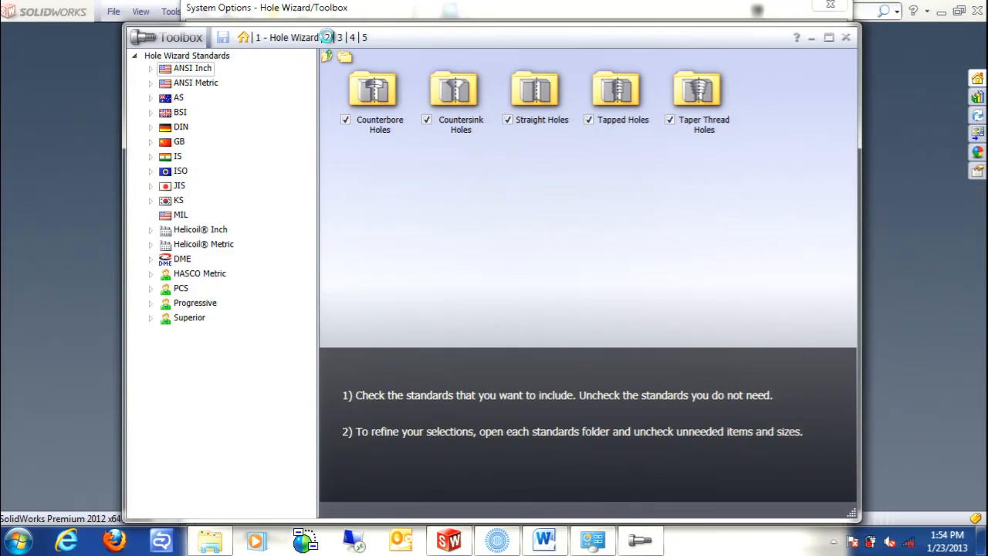
Step: Examine the Countersunk Bolt configurations in the hardware customization, under ANSI Inch, Bolts and Screws, Countersunk Head
click(327, 37)
double_click(378, 94)
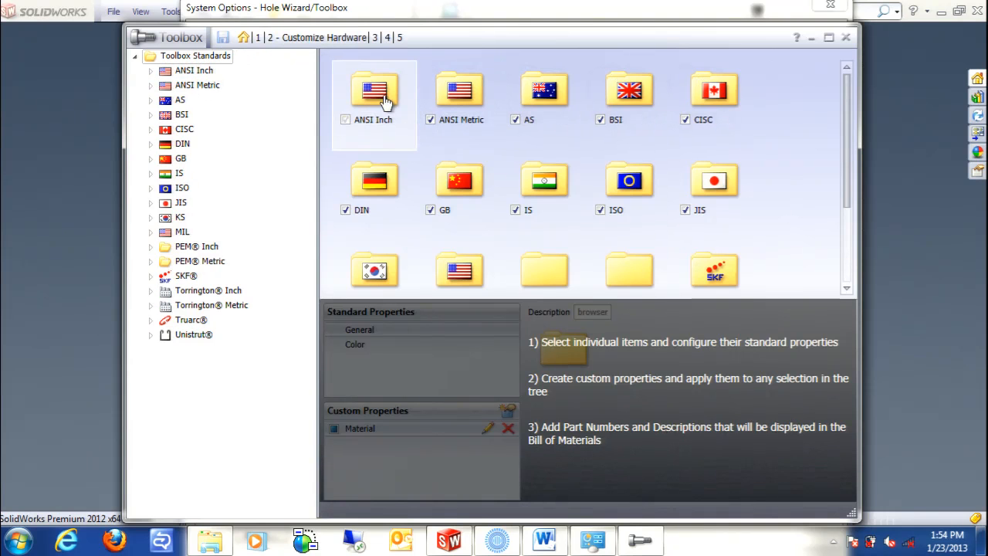
double_click(219, 100)
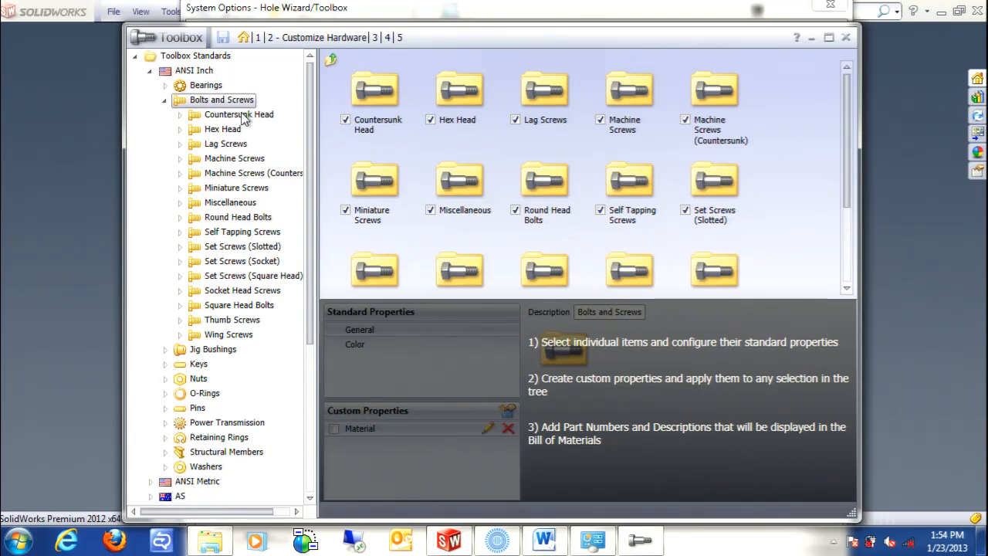
double_click(241, 115)
click(242, 132)
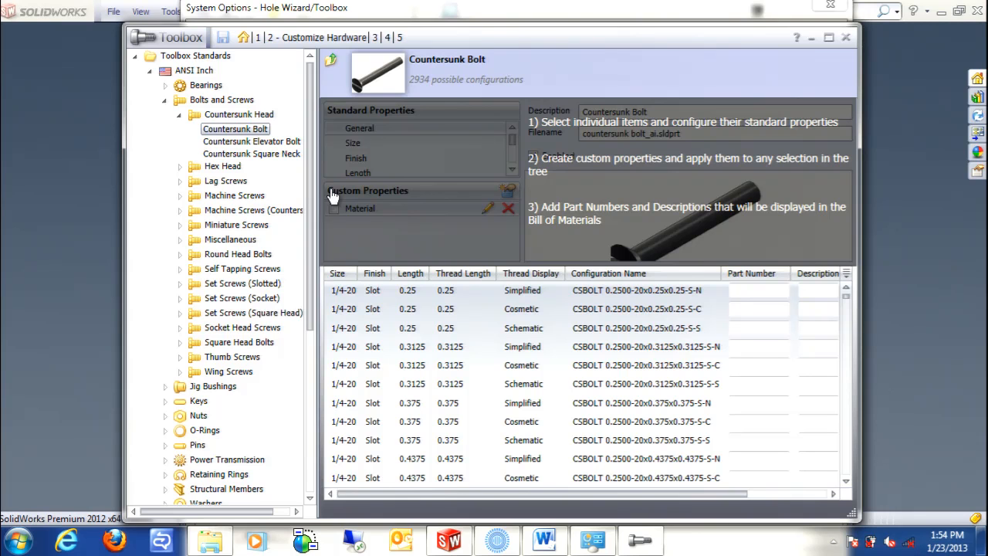
Step: Close the Toolbox setup and the system options
click(846, 40)
drag(538, 10, 531, 2)
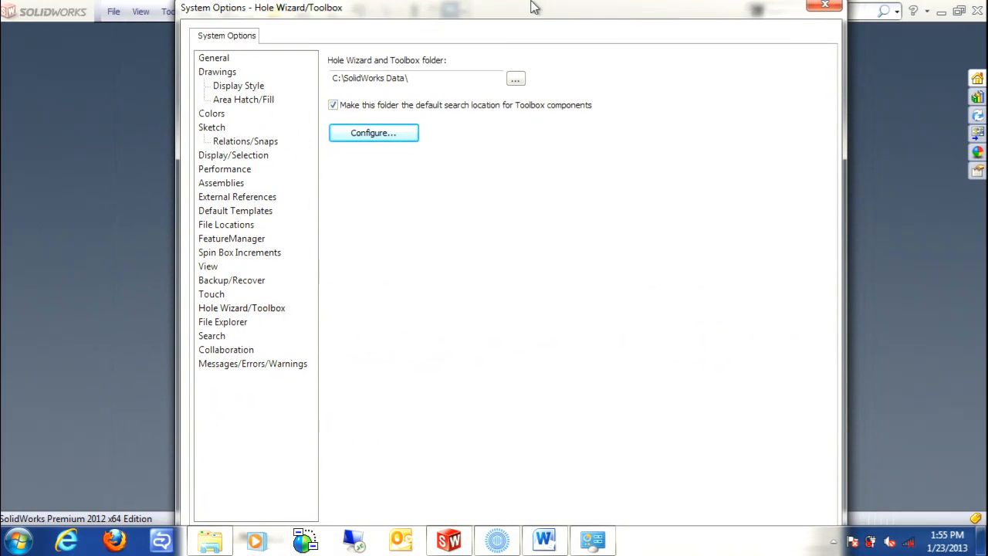
click(828, 6)
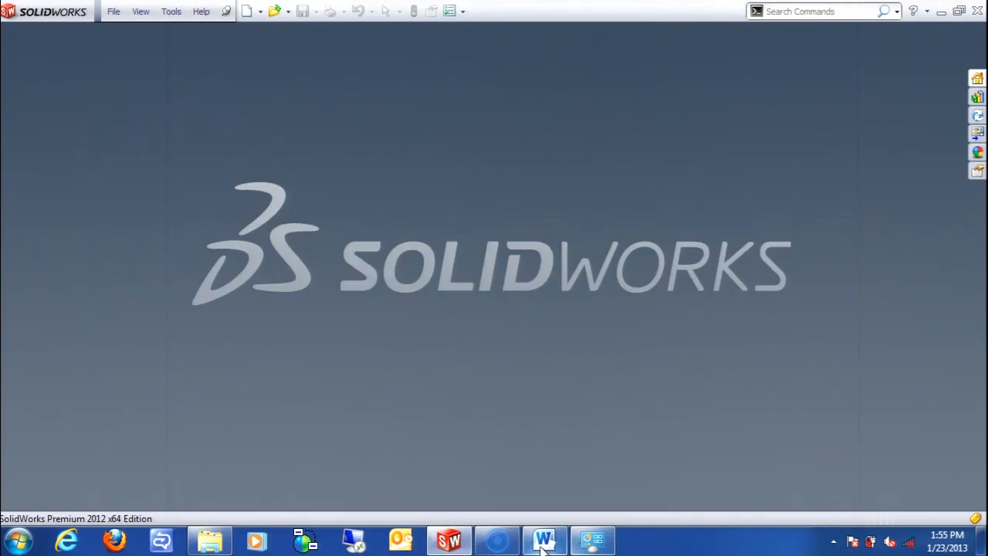
click(498, 543)
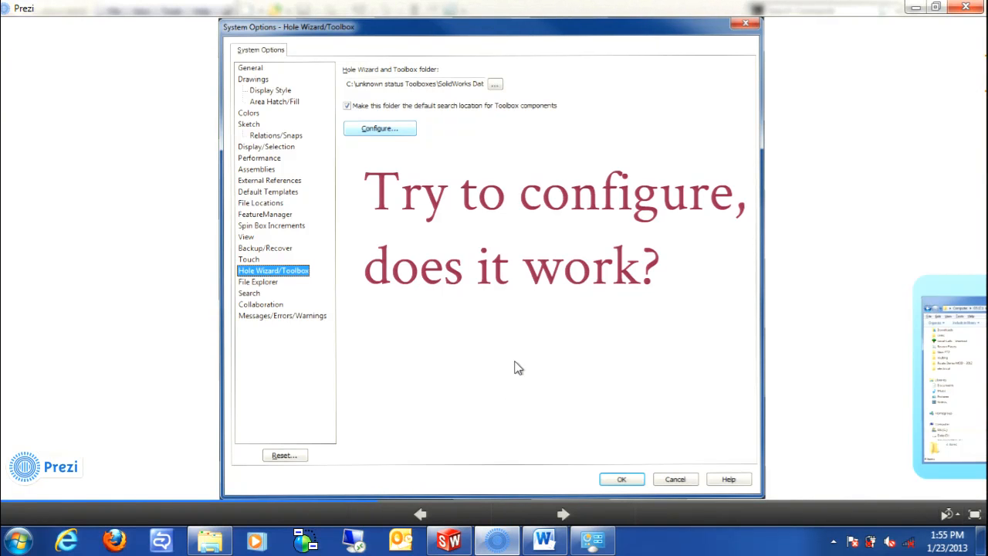
key(Right)
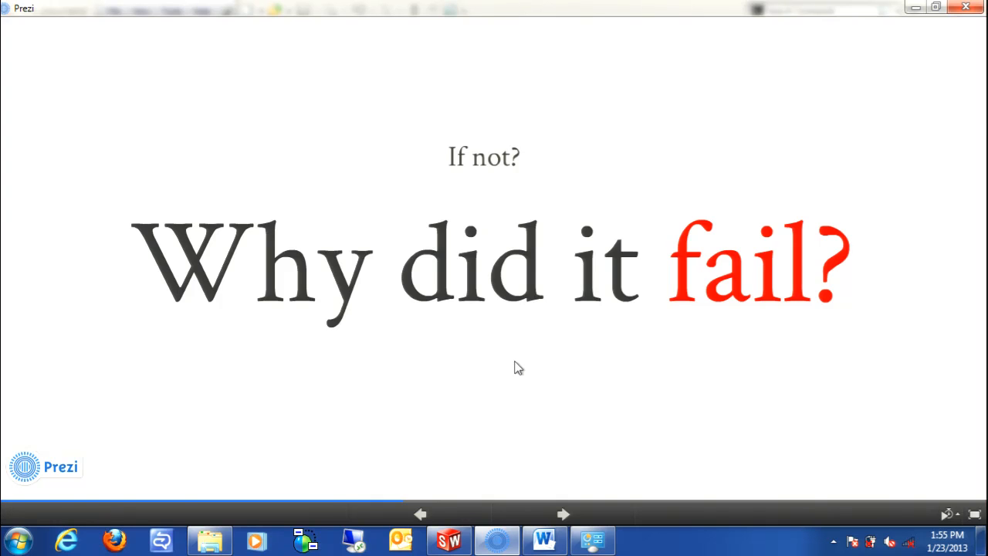
key(Right)
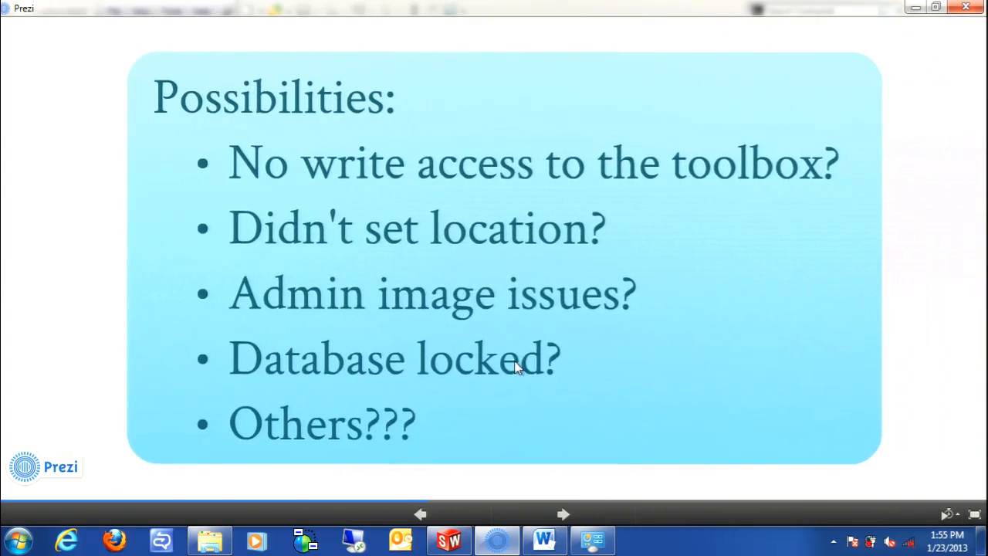
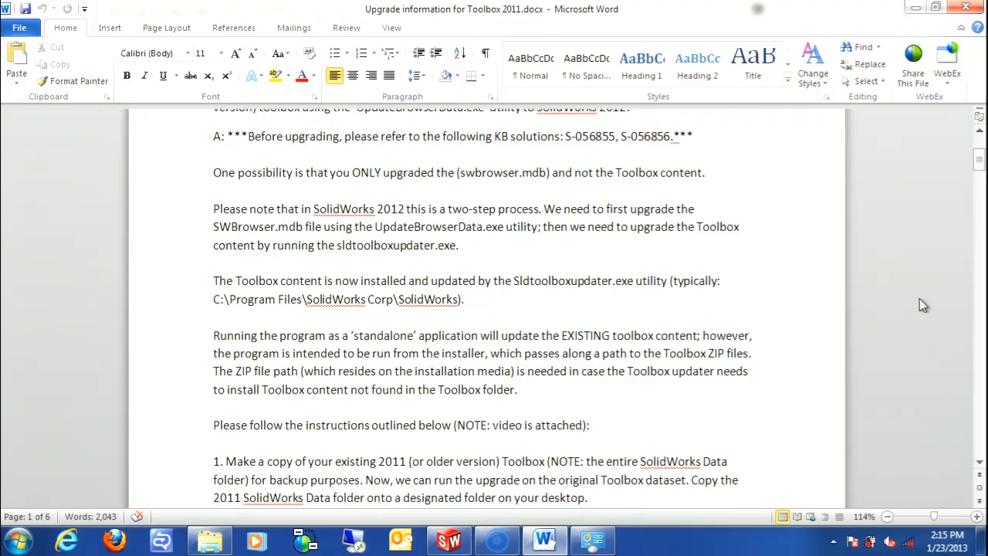
Step: In the Word document Upgrade information for Toolbox 2011, read the instructions for backing up the Toolbox and updating the SWBrowser.mdb file
key(Down)
key(Down)
key(Down)
key(Down)
key(Down)
key(Down)
key(Down)
key(Down)
key(Down)
key(Down)
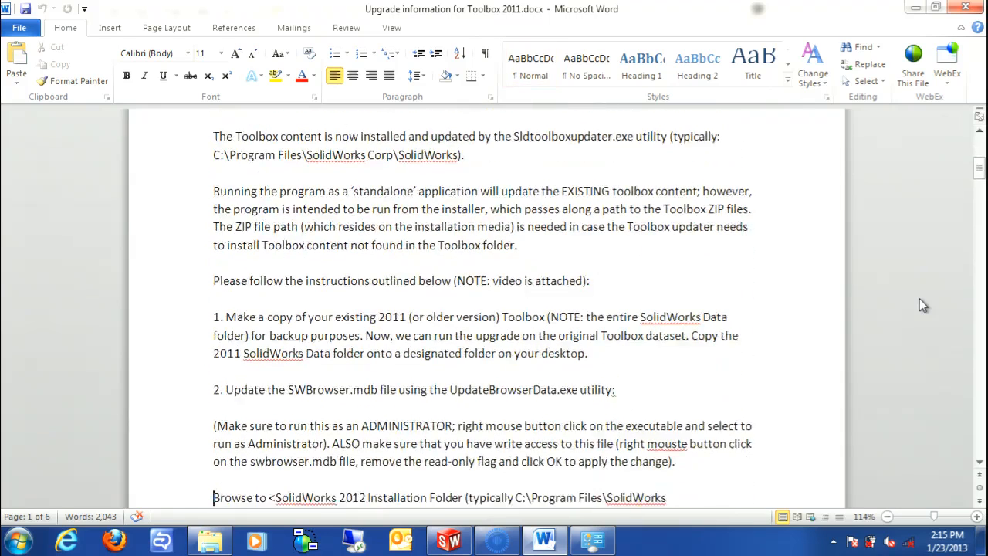
key(Down)
key(Down)
key(Down)
key(Down)
key(Down)
key(Down)
key(Down)
key(Down)
key(Down)
key(Down)
key(Down)
key(Down)
key(Down)
key(Down)
key(Down)
key(Down)
key(Down)
key(Down)
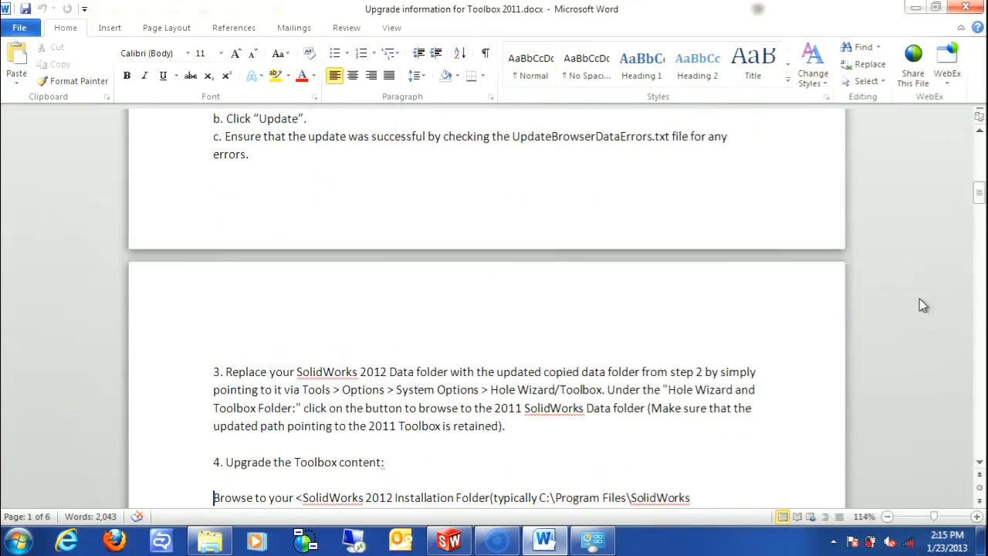
Step: Read the instructions for upgrading the Toolbox content with sldtoolboxupdater.exe and checking the Toolbox path in SolidWorks
key(Down)
key(Down)
key(Down)
key(Down)
key(Down)
key(Down)
key(Down)
key(Down)
key(Down)
key(Down)
key(Down)
key(Down)
key(Down)
key(Down)
key(Down)
key(Down)
key(Down)
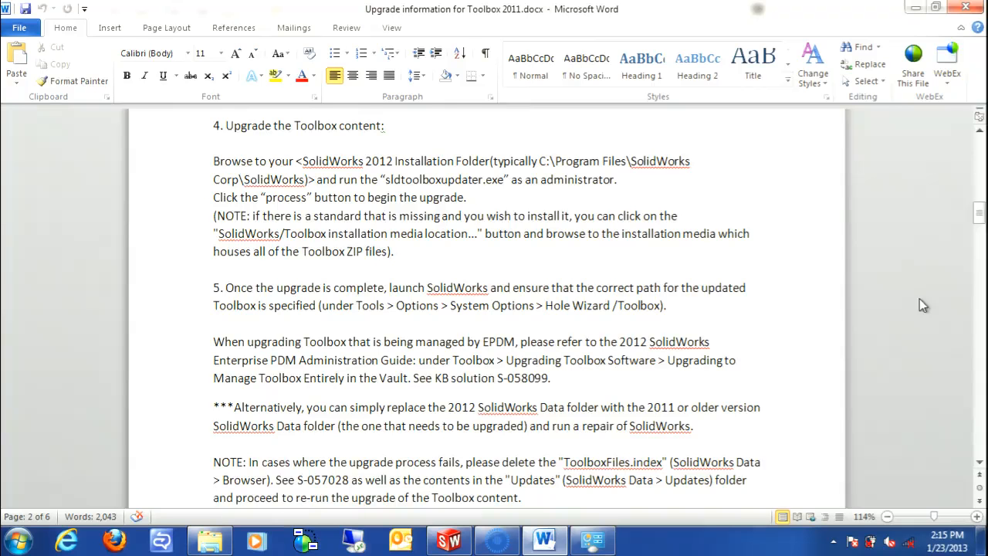
Step: Read the alternative upgrade method that copies the older SolidWorks Data folder and points SolidWorks 2012 to it
key(Down)
key(Down)
key(Down)
key(Down)
key(Down)
key(Down)
key(Down)
key(Down)
key(Down)
key(Down)
key(Down)
key(Down)
key(Down)
key(Down)
key(Down)
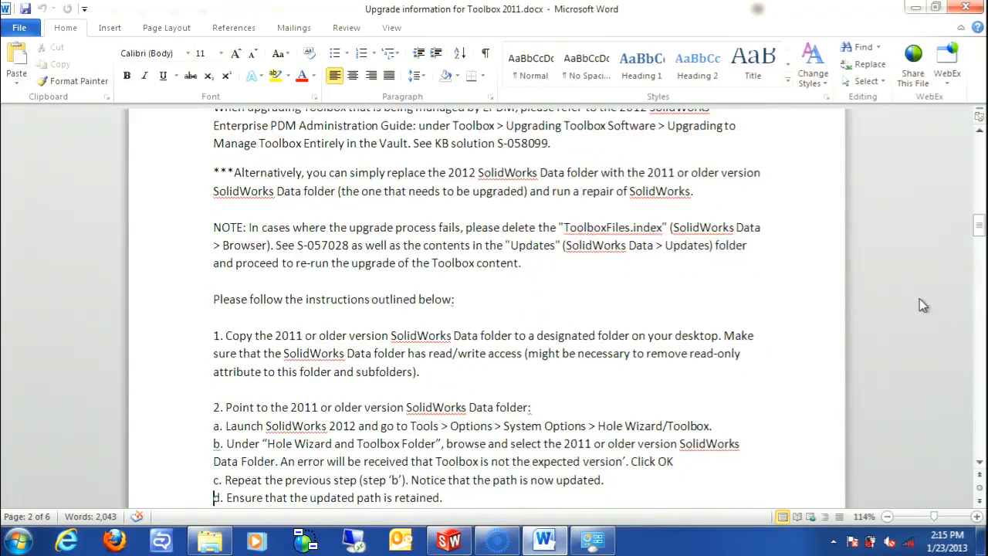
key(Down)
key(Down)
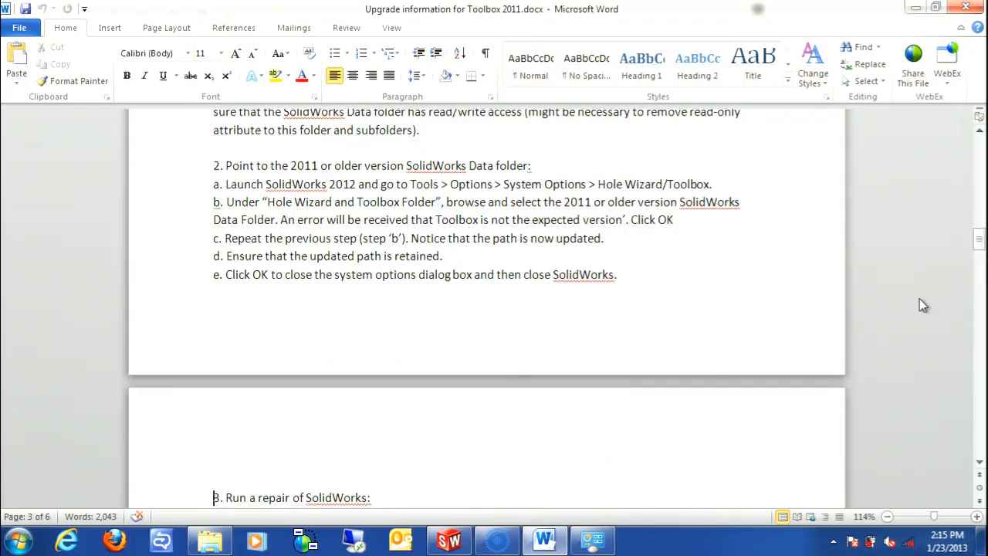
Step: Review the instructions for running a repair of the SolidWorks 2012 installation
key(Down)
key(Down)
key(Down)
key(Down)
key(Down)
key(Down)
key(Down)
key(Down)
key(Down)
key(Down)
key(Down)
key(Down)
key(Down)
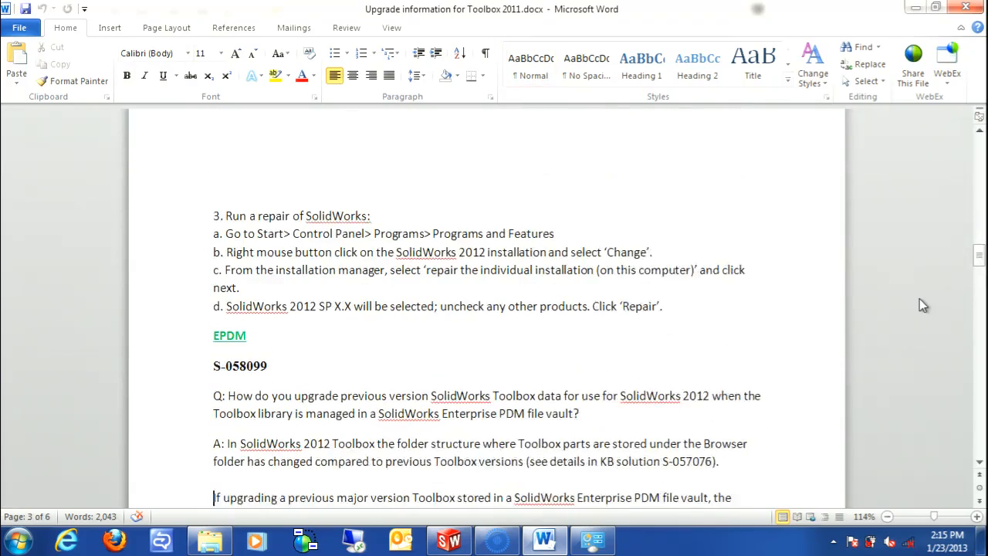
Step: Read the EPDM section S-058099 on upgrading a Toolbox library managed in an Enterprise PDM vault
key(Down)
key(Down)
key(Down)
key(Down)
key(Down)
key(Down)
key(Down)
key(Down)
key(Down)
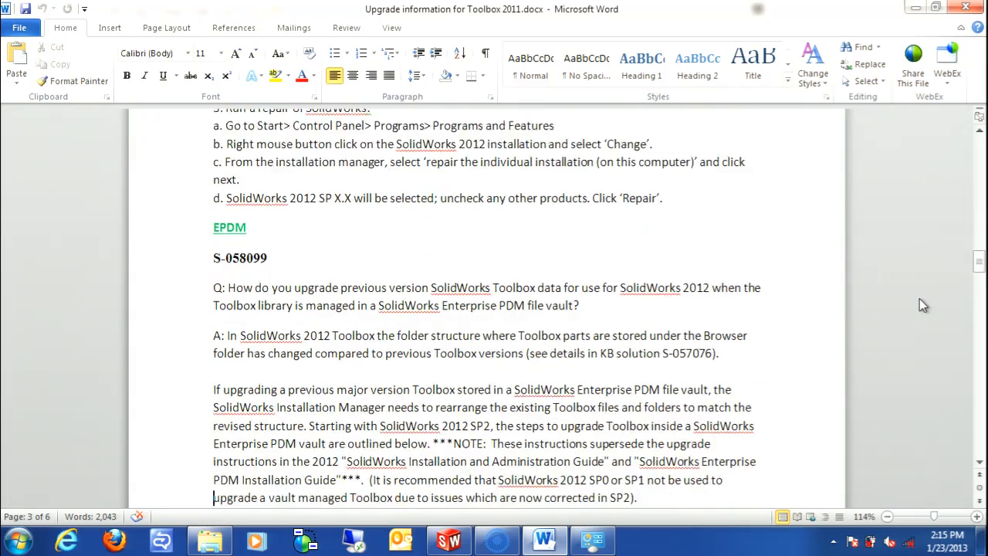
key(Down)
key(Down)
key(Down)
key(Down)
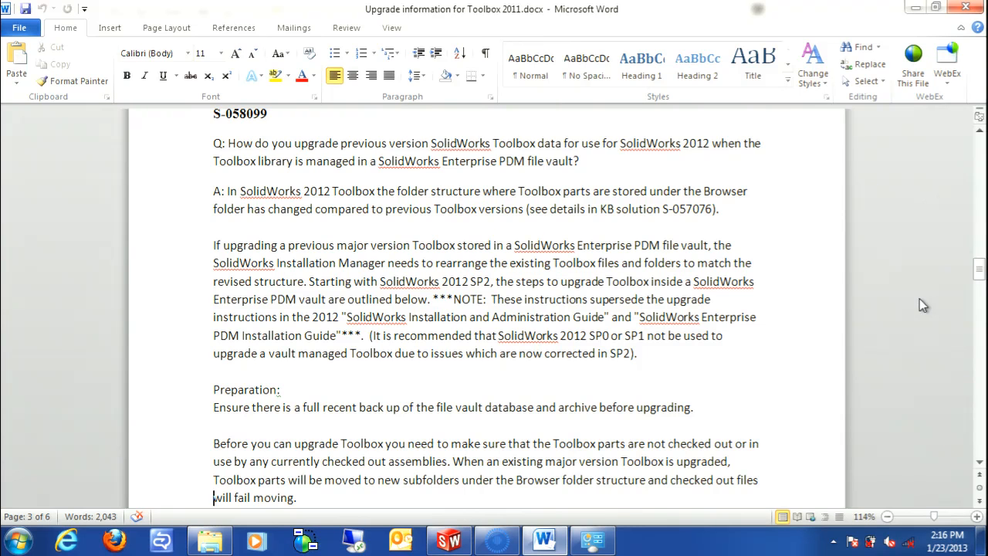
Step: Examine the vault upgrade's preparation steps on checked-out Toolbox files and the ListAllCheckedOutParentsWithToolboxParts.crp report
key(Down)
key(Down)
key(Down)
key(Down)
key(Down)
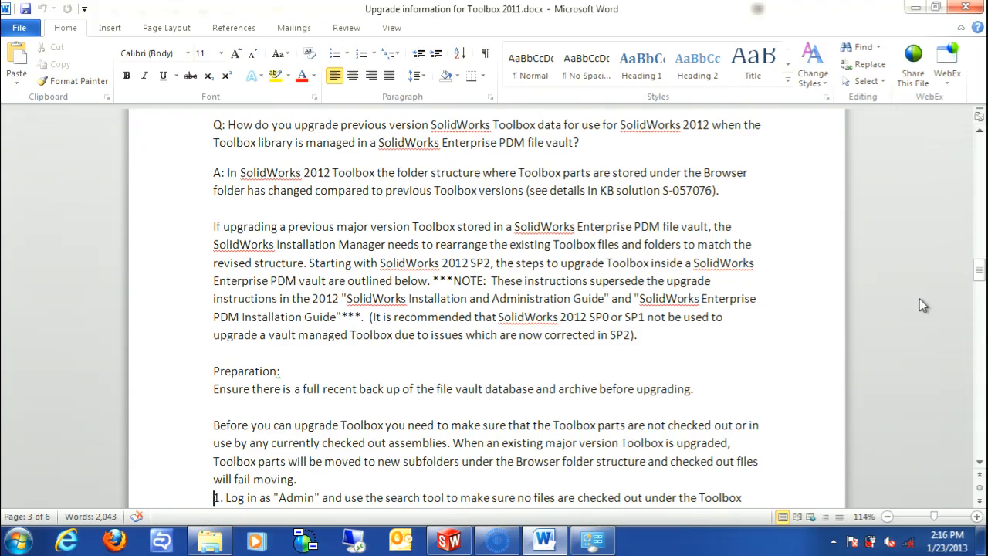
key(Down)
key(Down)
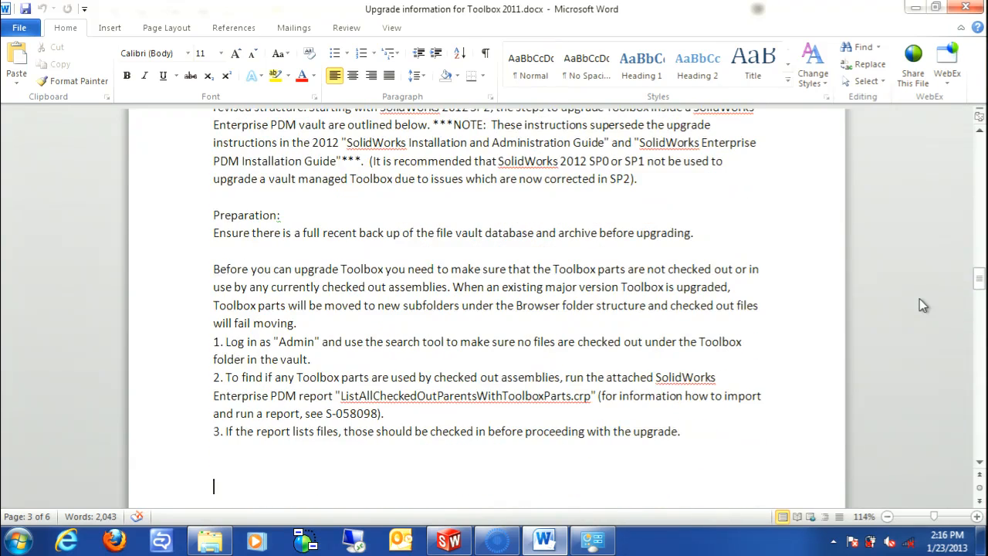
key(Down)
key(Down)
key(Down)
key(Down)
key(Up)
key(Up)
key(Up)
key(Up)
key(Up)
key(Up)
key(Up)
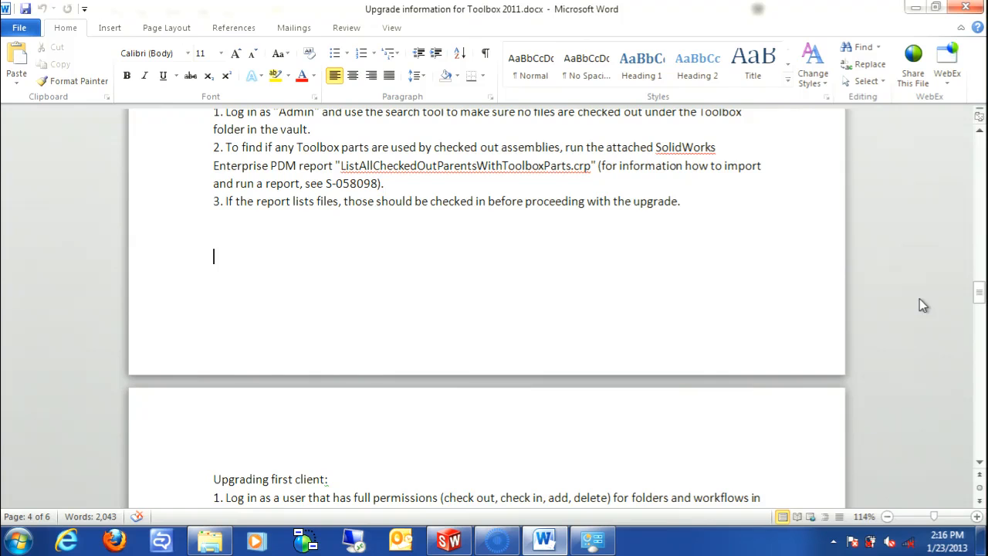
key(Up)
key(Up)
key(Up)
key(Up)
key(Up)
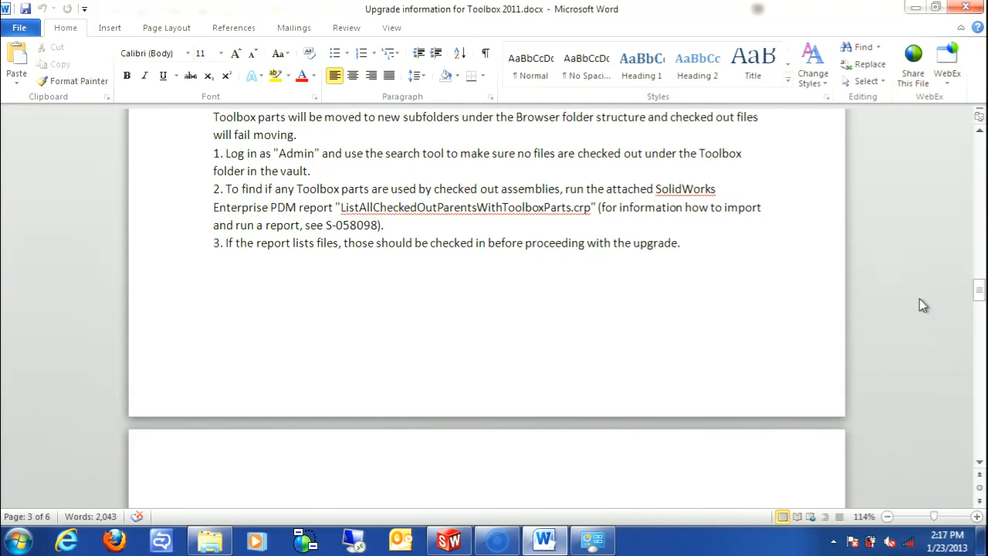
Step: Read the Upgrading first client instructions for the vault-managed Toolbox
key(Down)
key(Down)
key(Down)
key(Down)
key(Down)
key(Down)
key(Down)
key(Down)
key(Down)
key(Down)
key(Down)
key(Down)
key(Down)
key(Down)
key(Down)
key(Down)
key(Down)
key(Down)
key(Down)
key(Down)
key(Down)
key(Down)
key(Down)
key(Down)
key(Down)
key(Down)
key(Down)
key(Down)
key(Down)
key(Down)
key(Down)
key(Down)
key(Down)
key(Down)
key(Down)
key(Down)
key(Down)
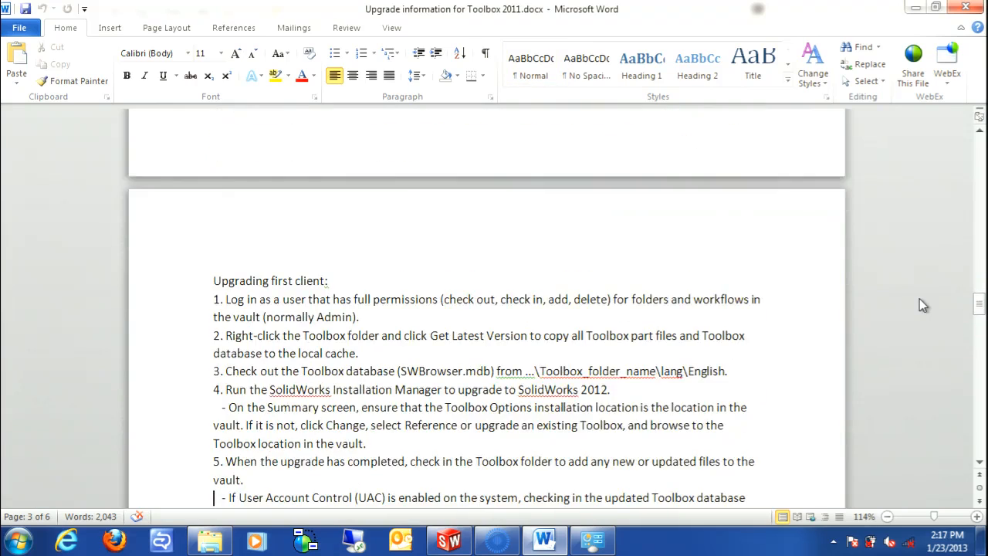
Step: Read the first-client instructions on checking in the upgraded Toolbox and verifying the Updates folder, toolboxstandards.xml and ToolboxFiles.index
key(Up)
key(Up)
key(Up)
key(Up)
key(Up)
key(Up)
key(Up)
key(Up)
key(Up)
key(Up)
key(Up)
key(Up)
key(Up)
key(Up)
key(Up)
key(Up)
key(Up)
key(Up)
key(Up)
key(Up)
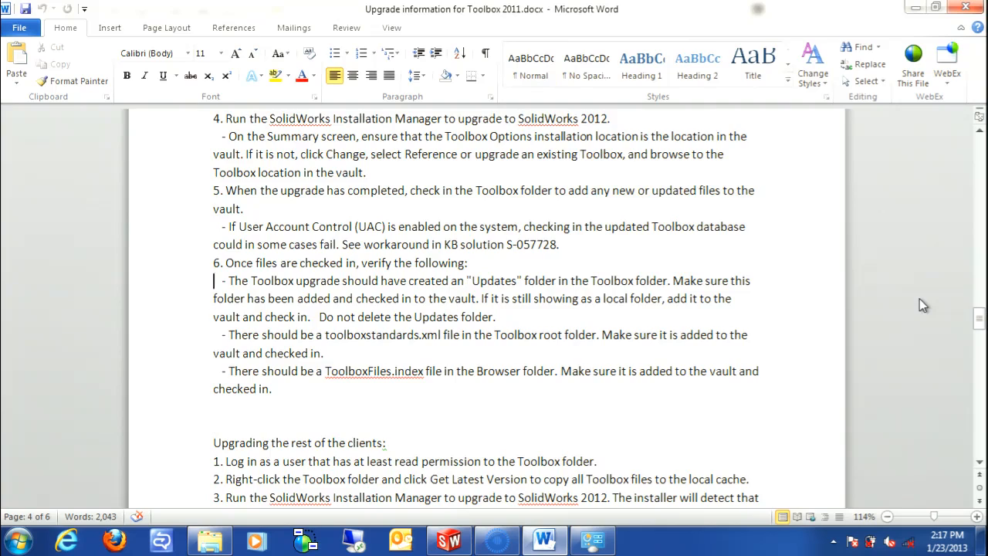
key(Down)
key(Down)
key(Down)
key(Down)
key(Down)
key(Down)
key(Down)
key(Down)
key(Down)
key(Down)
key(Down)
key(Down)
key(Down)
key(Down)
key(Down)
key(Down)
key(Down)
key(Down)
key(Down)
key(Down)
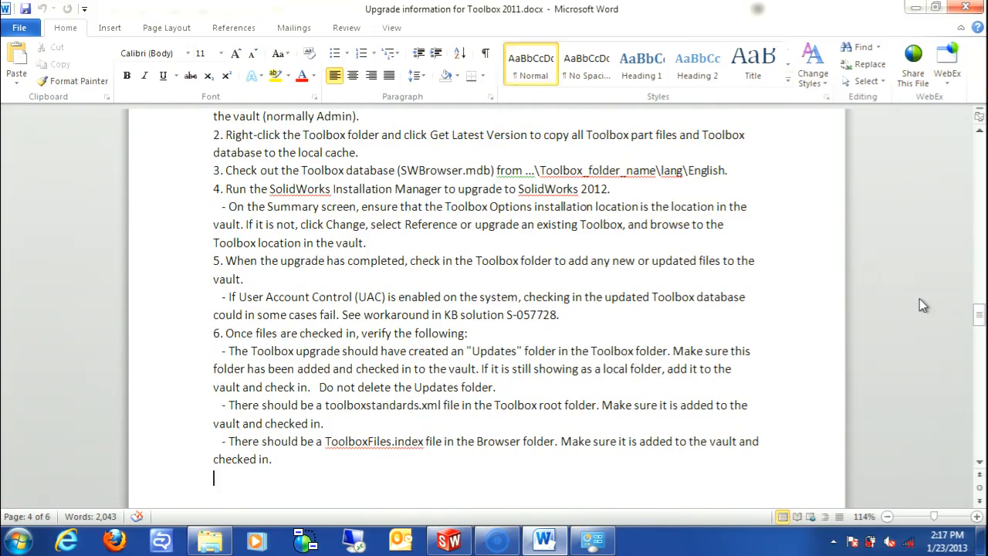
Step: Read technical alert S-056855 on Toolbox upgrades performed on systems that use a comma as the decimal symbol
key(Down)
key(Down)
key(Down)
key(Down)
key(Down)
key(Down)
key(Down)
key(Down)
key(Down)
key(Down)
key(Down)
key(Down)
key(Down)
key(Down)
key(Down)
key(Down)
key(Down)
key(Down)
key(Down)
key(Down)
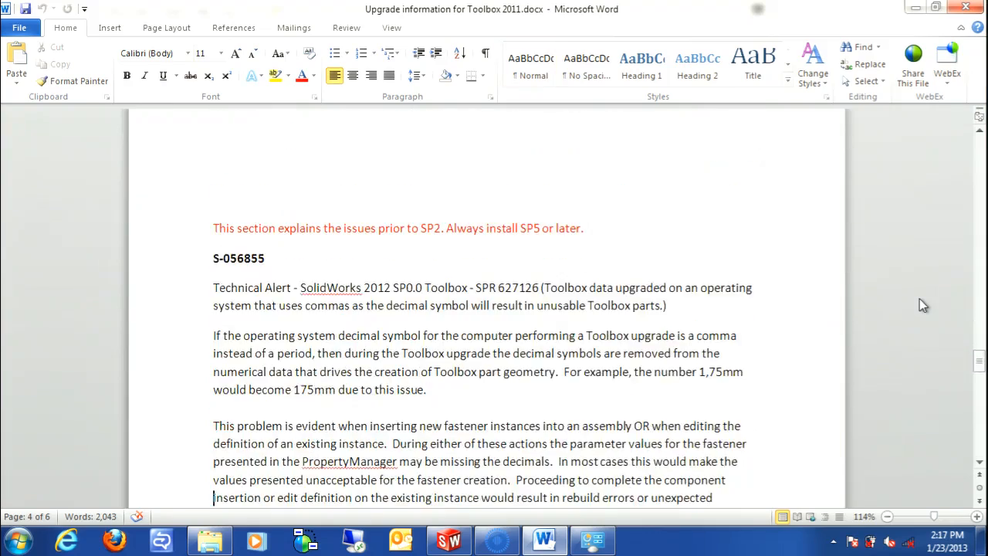
Step: Review the alert on inaccessible Toolbox part numbers and descriptions, including the HotFix_627753.exe notes for 2012 SP0.0
key(Down)
key(Down)
key(Down)
key(Down)
key(Down)
key(Down)
key(Down)
key(Down)
key(Down)
key(Down)
key(Down)
key(Down)
key(Down)
key(Down)
key(Down)
key(Down)
key(Down)
key(Down)
key(Down)
key(Down)
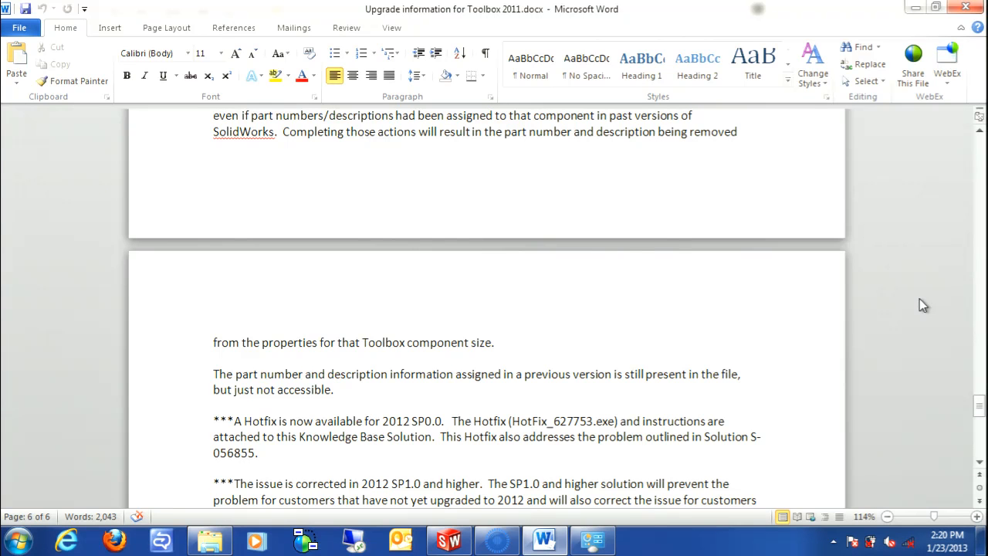
Step: Switch to SolidWorks and expand the Toolbox standards in the Design Library
click(455, 545)
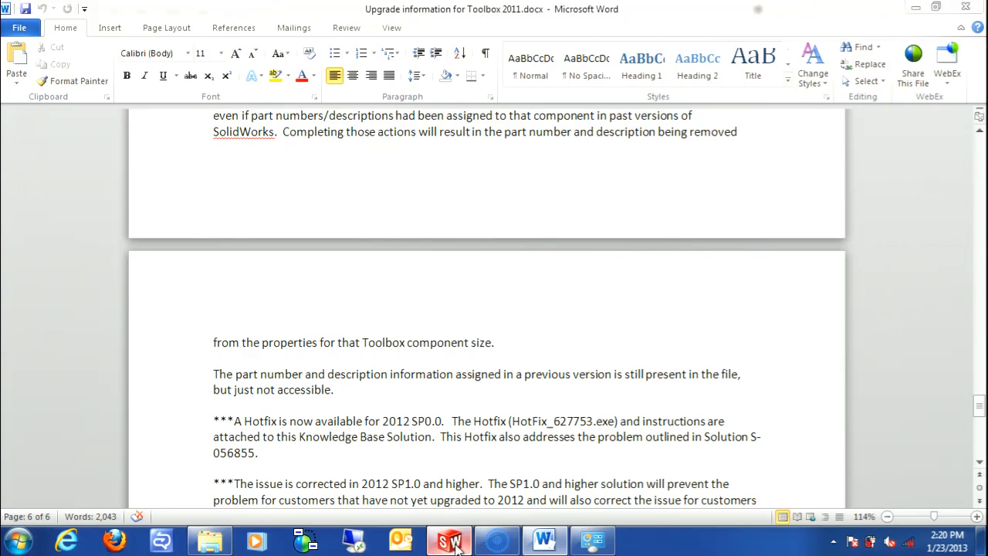
click(977, 97)
click(782, 102)
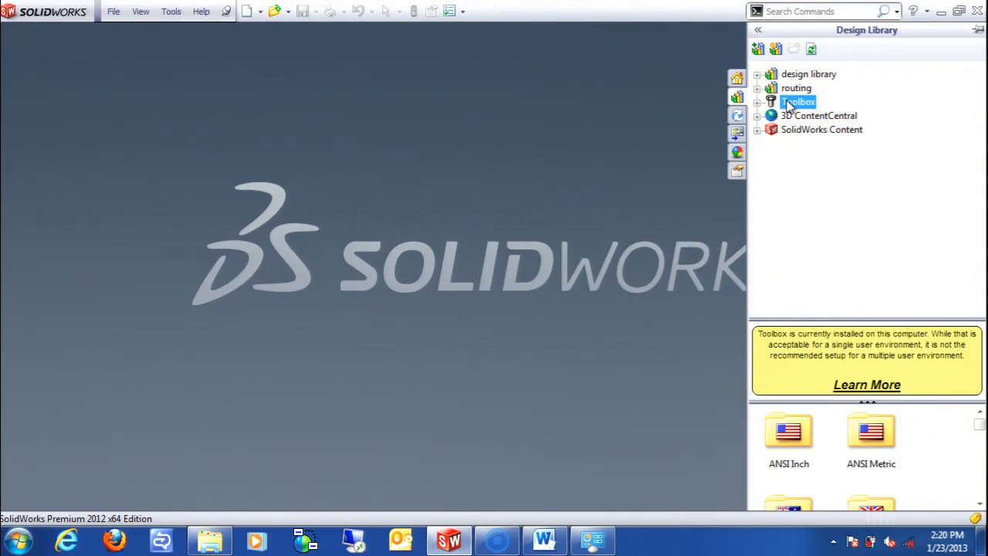
click(758, 102)
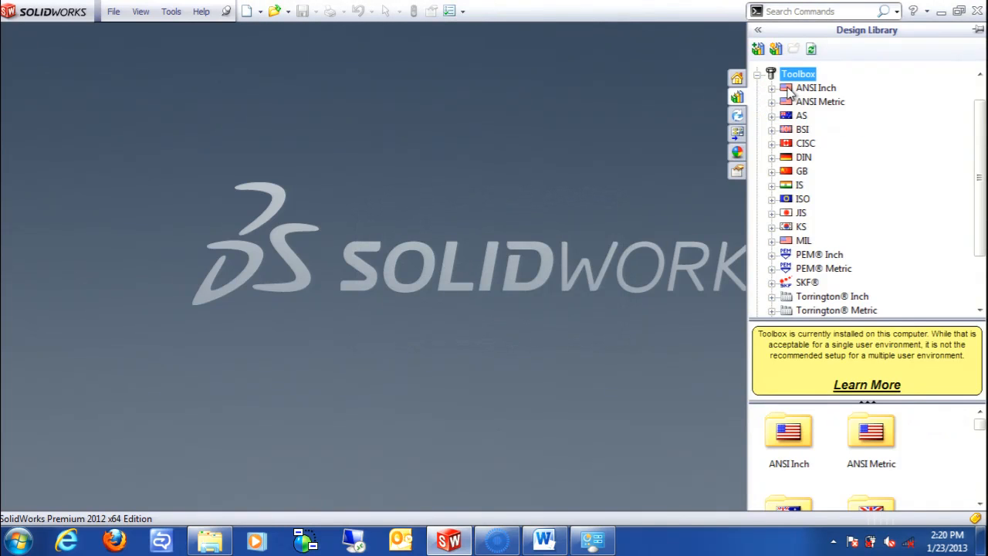
Step: Launch Toolbox configuration from the Hole Wizard/Toolbox system options
click(449, 11)
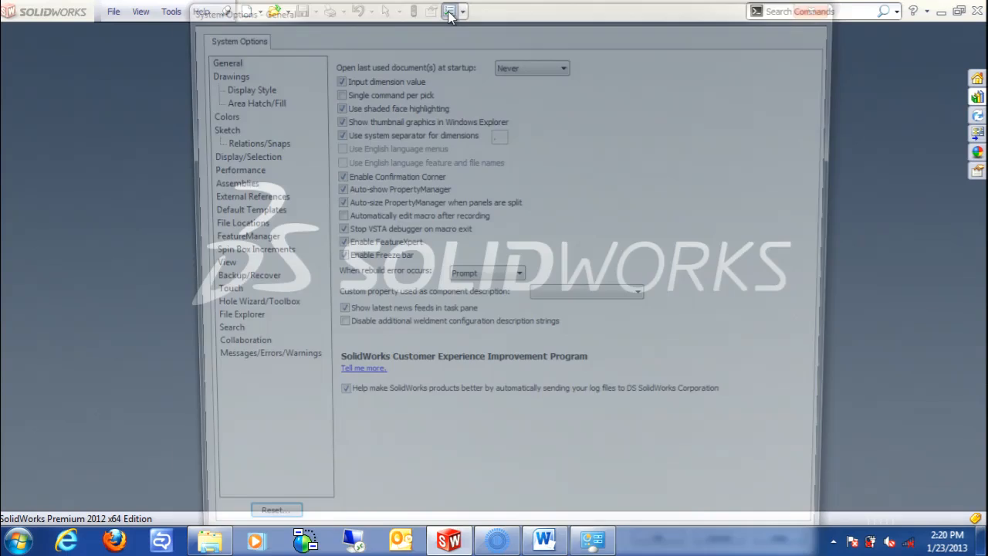
click(248, 308)
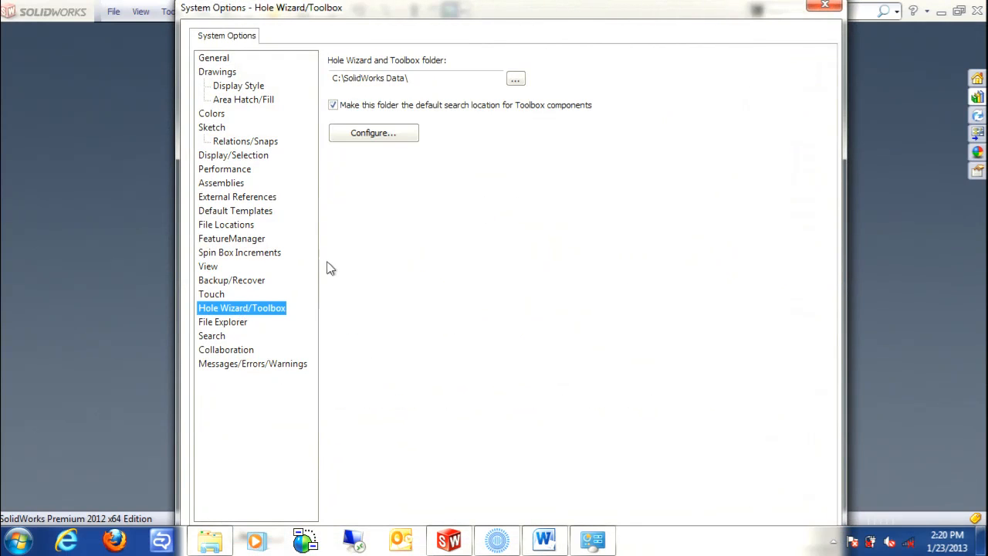
click(384, 138)
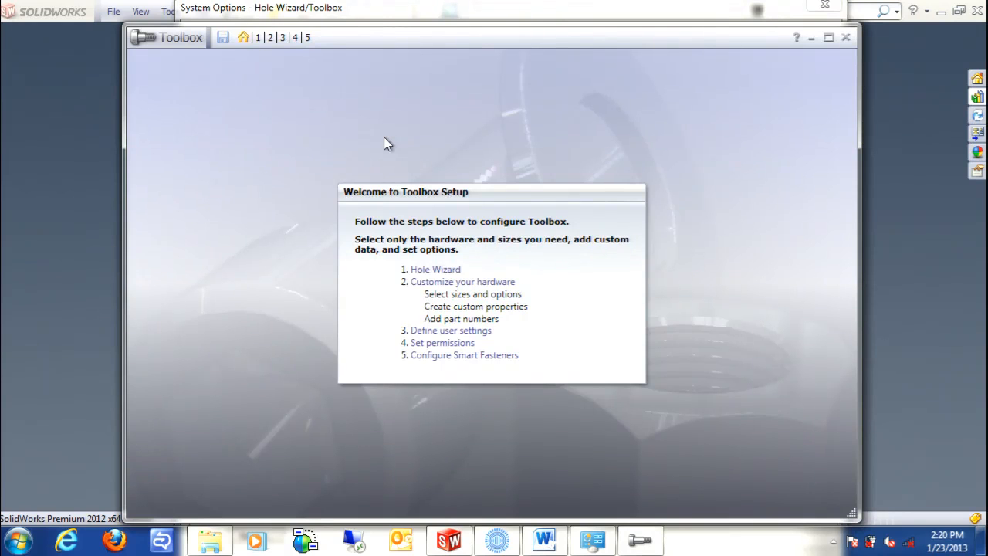
Step: Display the Countersunk Elevator Bolt in the hardware customization, under the ANSI Inch countersunk head bolts and screws
click(415, 287)
click(203, 71)
click(205, 100)
click(239, 114)
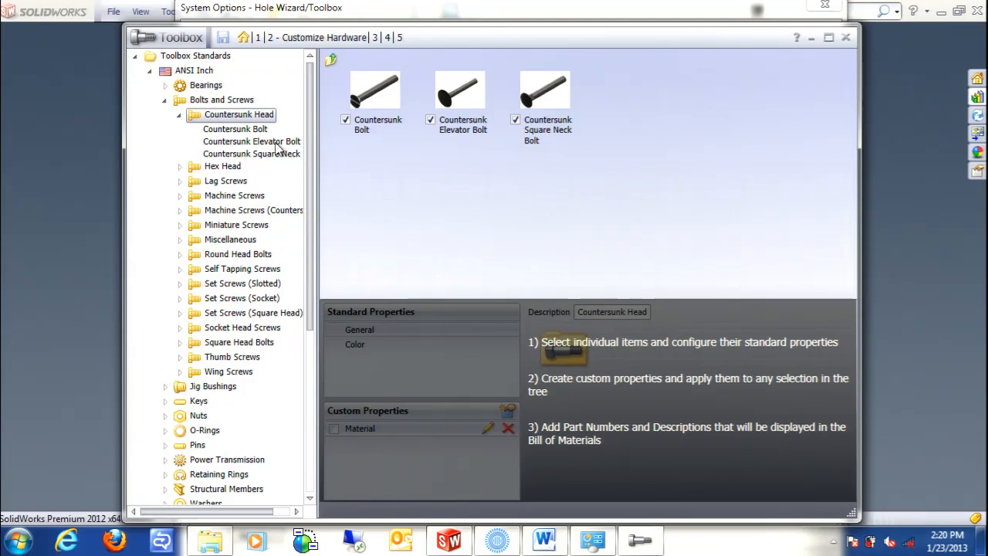
click(272, 142)
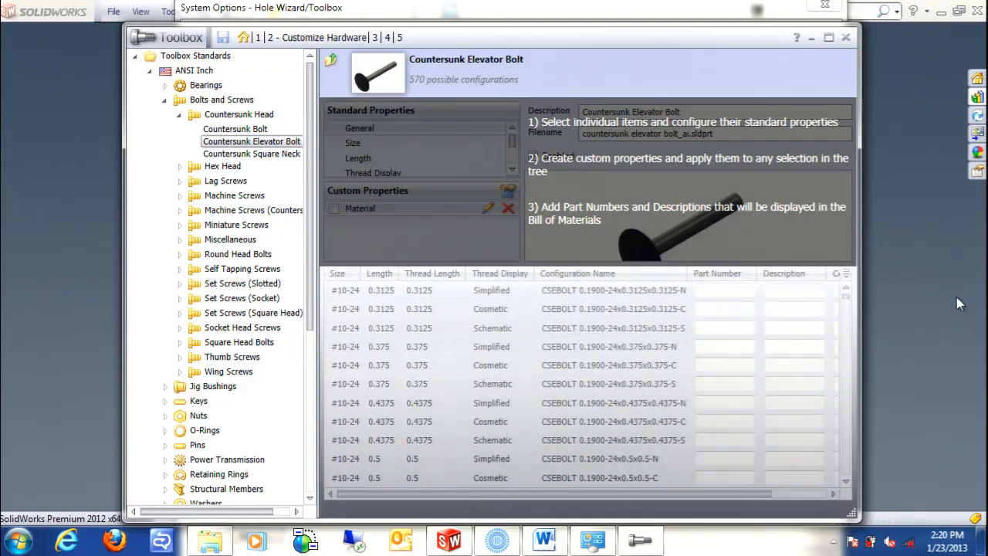
Step: Examine the Countersunk Elevator Bolt's data import and export options, configuration table, description and file name
click(846, 274)
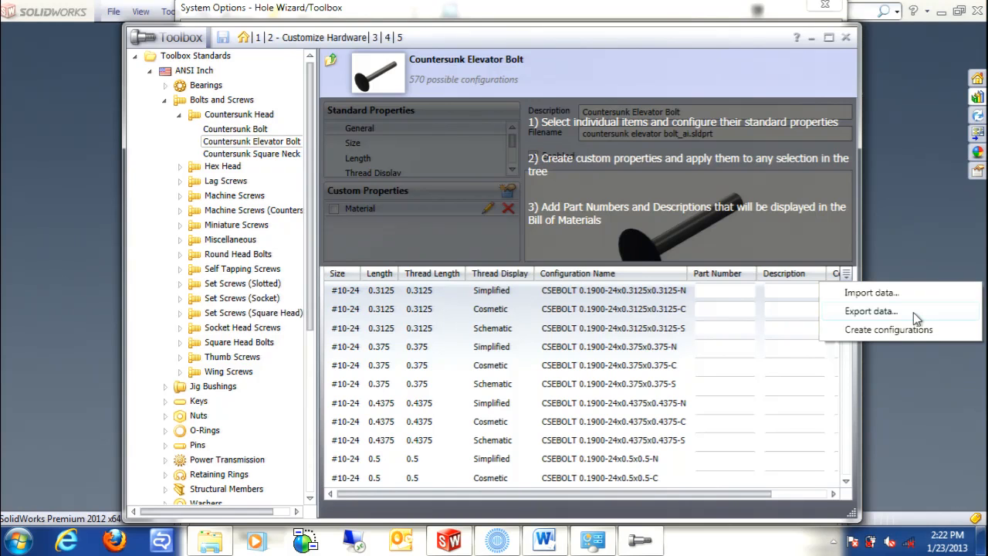
click(709, 79)
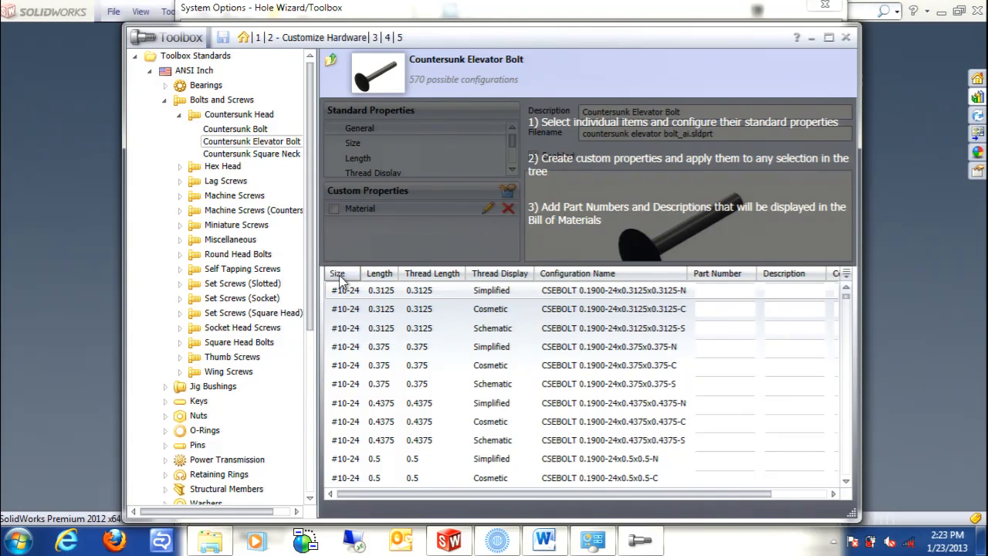
scroll(347, 295, down, 2)
scroll(345, 295, down, 1)
scroll(351, 289, up, 3)
drag(737, 39, 697, 17)
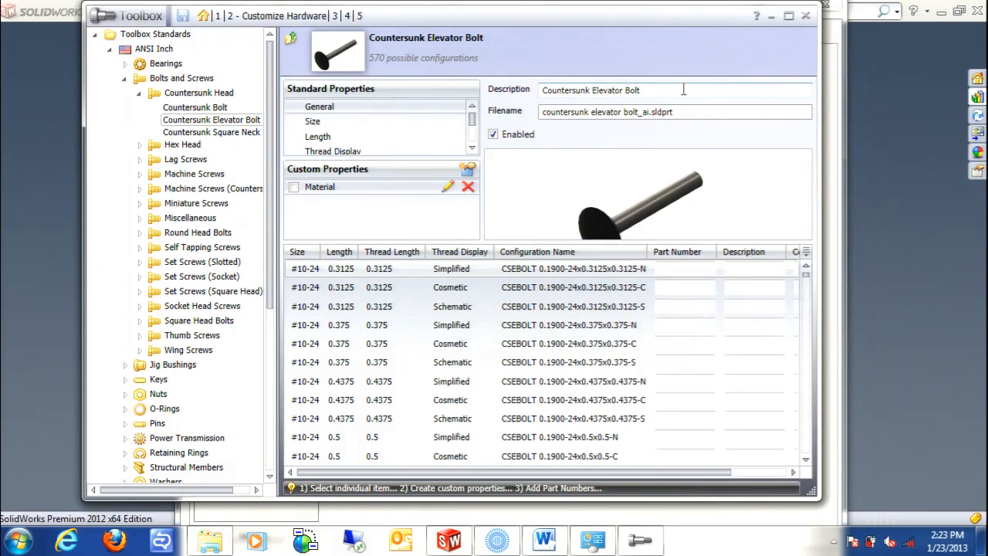
click(676, 112)
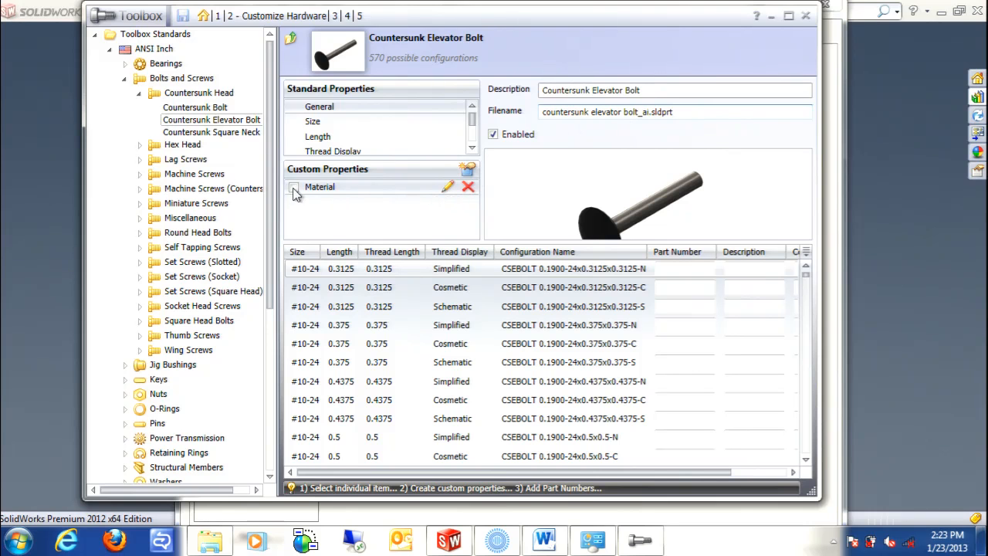
Step: Open a new custom property definition for the Countersunk Elevator Bolt, leaving its property name empty
click(469, 173)
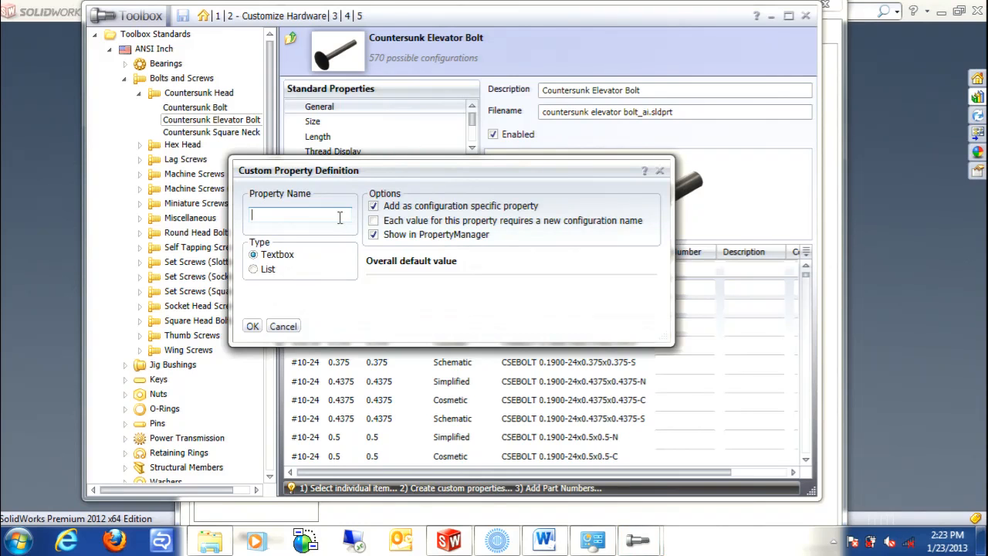
text(<)
key(BackSpace)
Step: Open a new Windows Explorer window and browse to the Local Disk (C:) drive
right_click(224, 549)
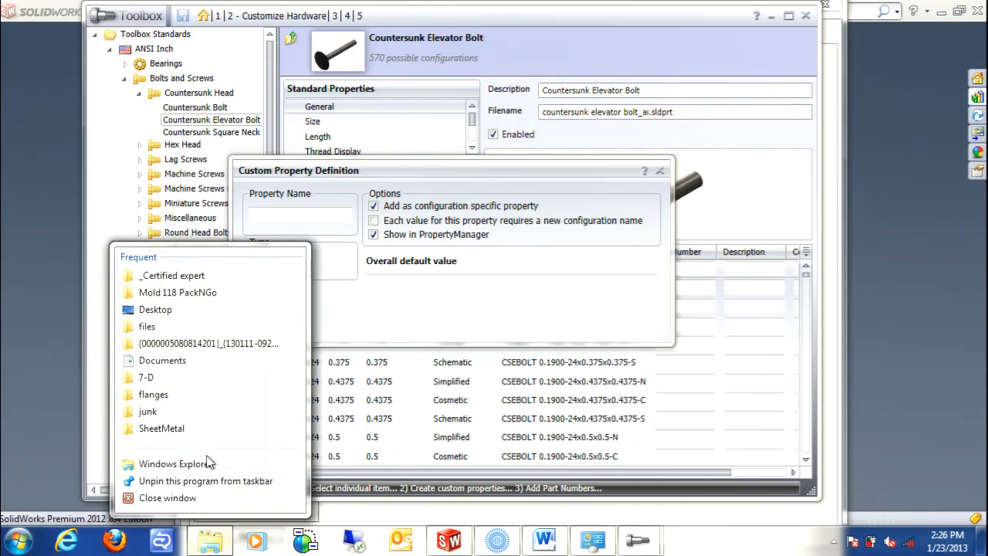
click(210, 465)
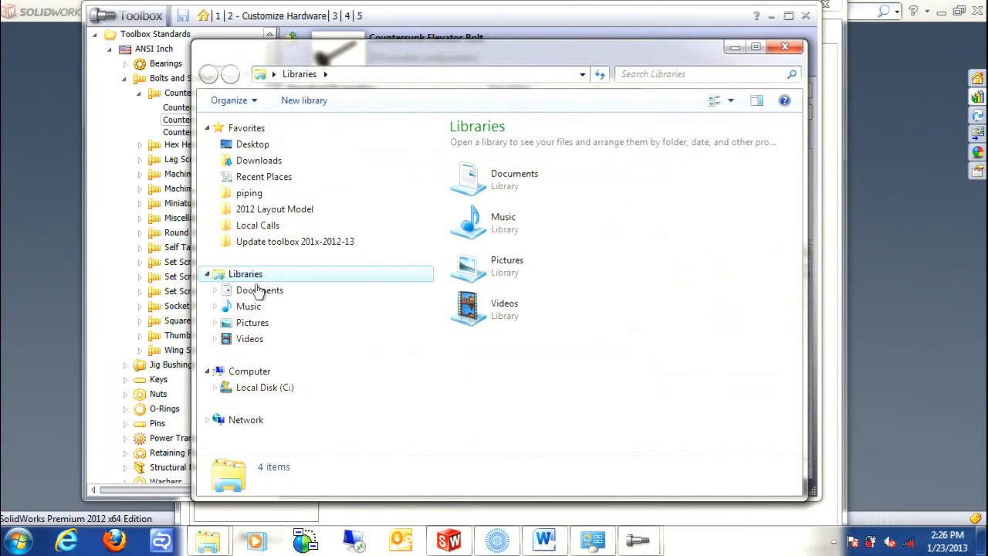
click(289, 392)
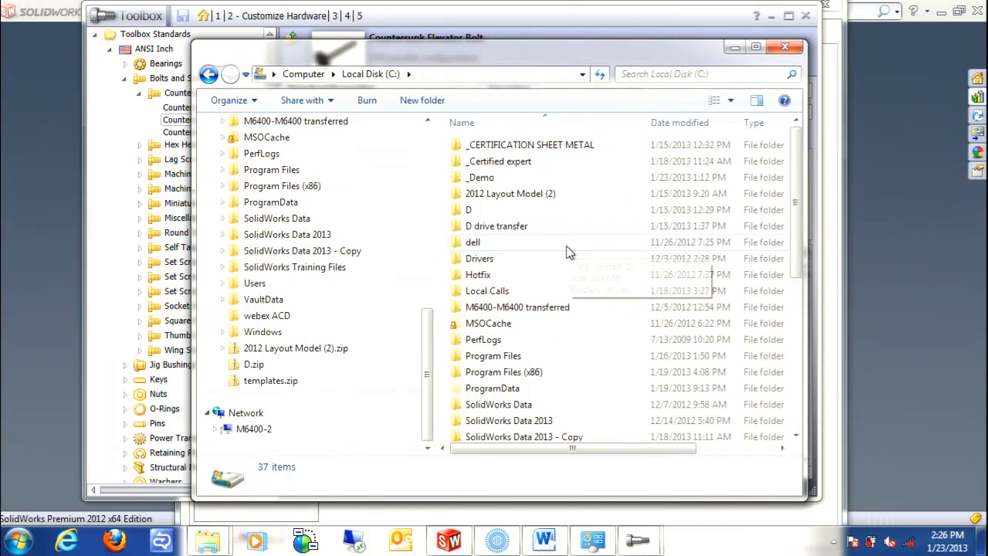
click(610, 278)
scroll(610, 278, down, 4)
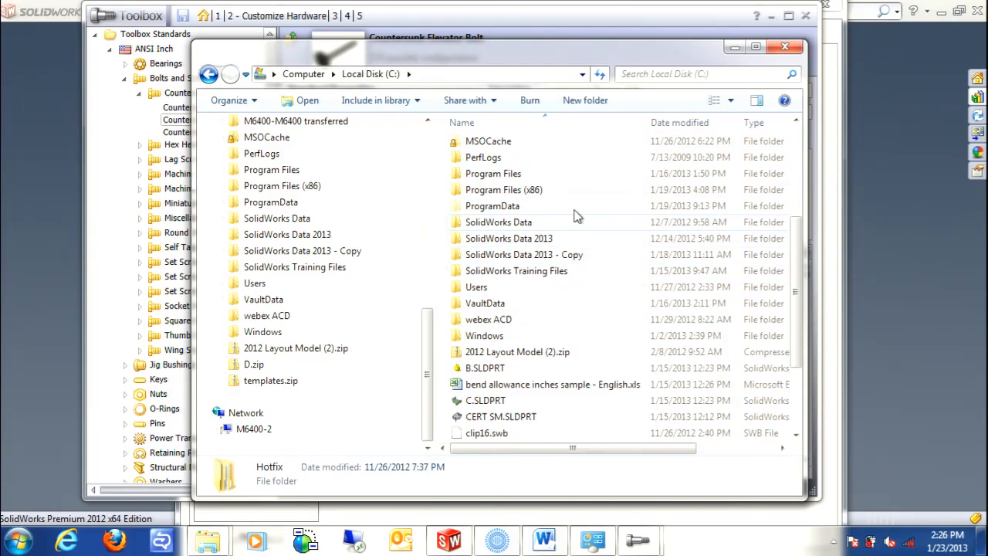
double_click(569, 208)
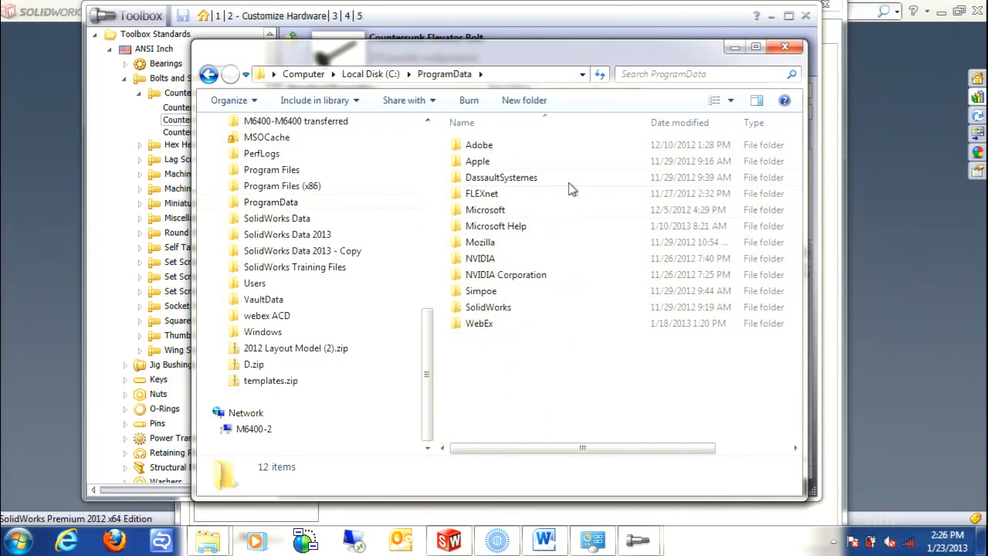
click(371, 75)
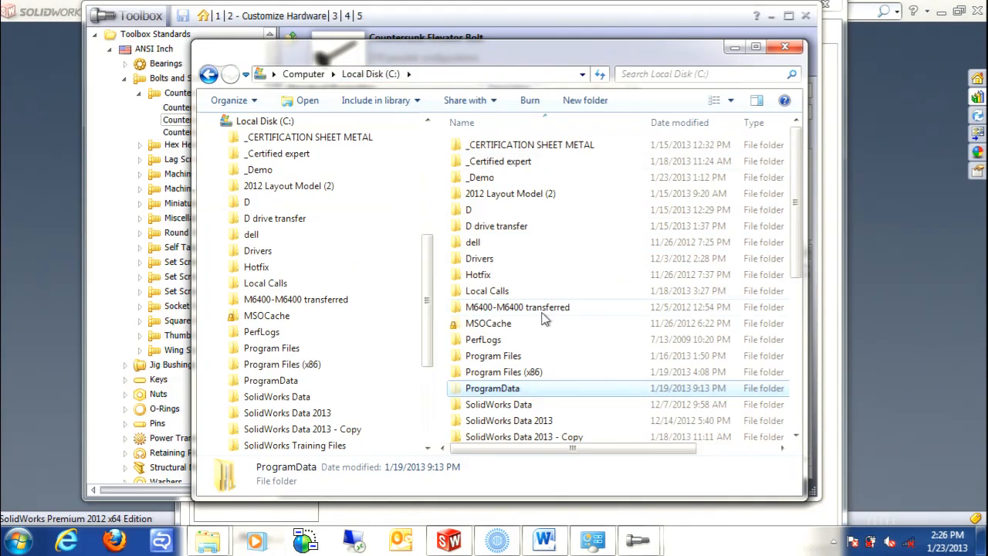
Step: Browse from Program Files to the SolidWorks Corp\SolidWorks 2013\SolidWorks installation folder
double_click(531, 357)
scroll(573, 185, down, 4)
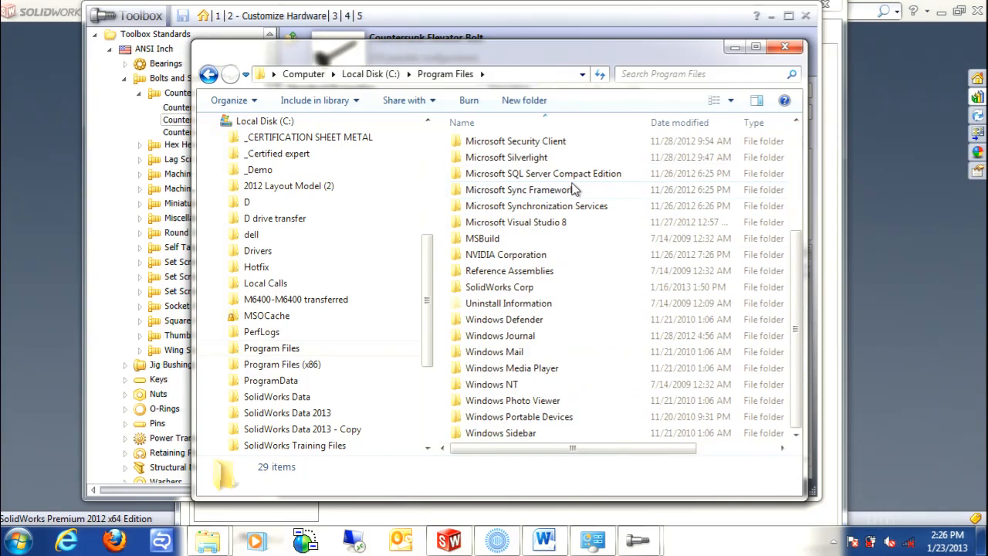
double_click(538, 289)
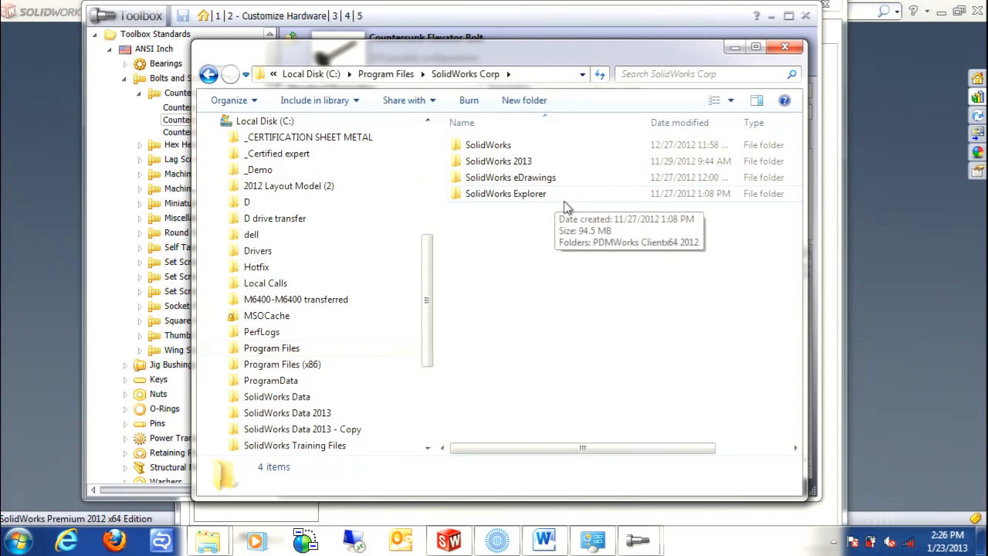
double_click(578, 162)
double_click(571, 148)
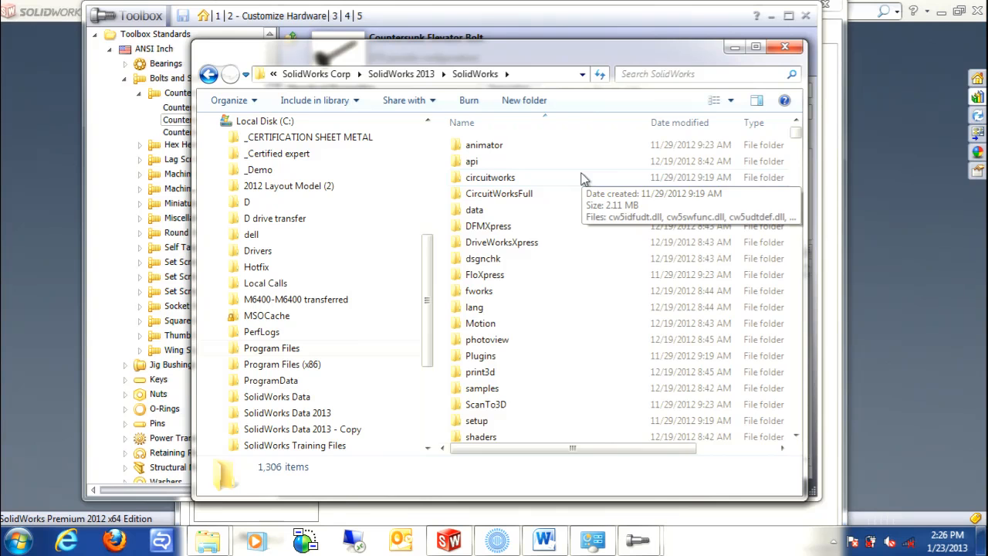
Step: Run sldsetdocprop.exe from the Toolbox\data utilities folder of the SolidWorks 2013 installation
scroll(587, 270, down, 4)
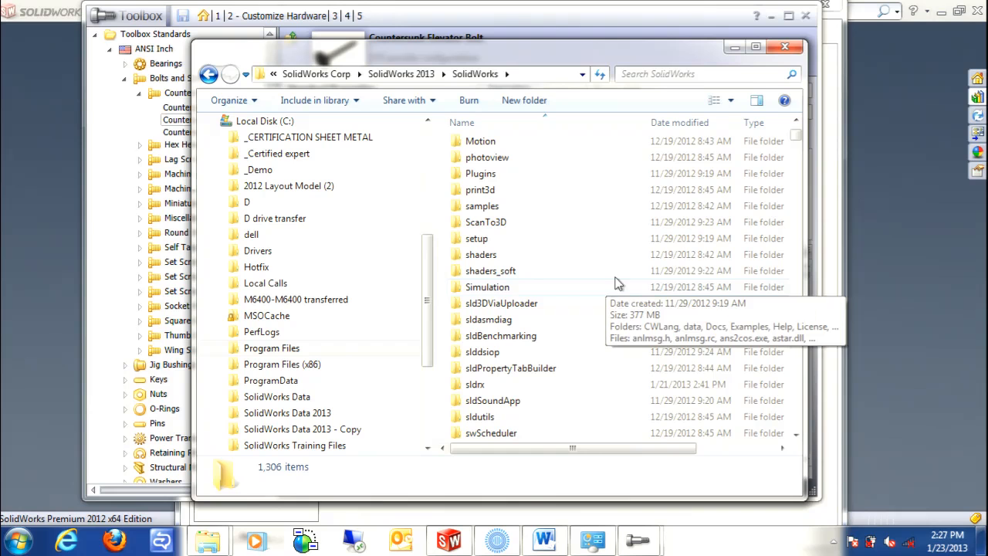
scroll(586, 267, down, 1)
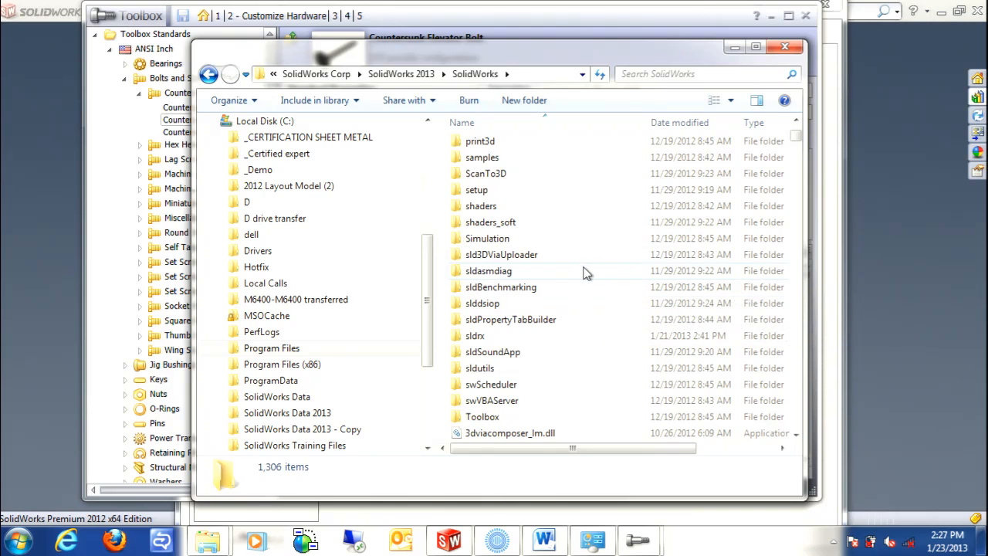
scroll(589, 269, down, 1)
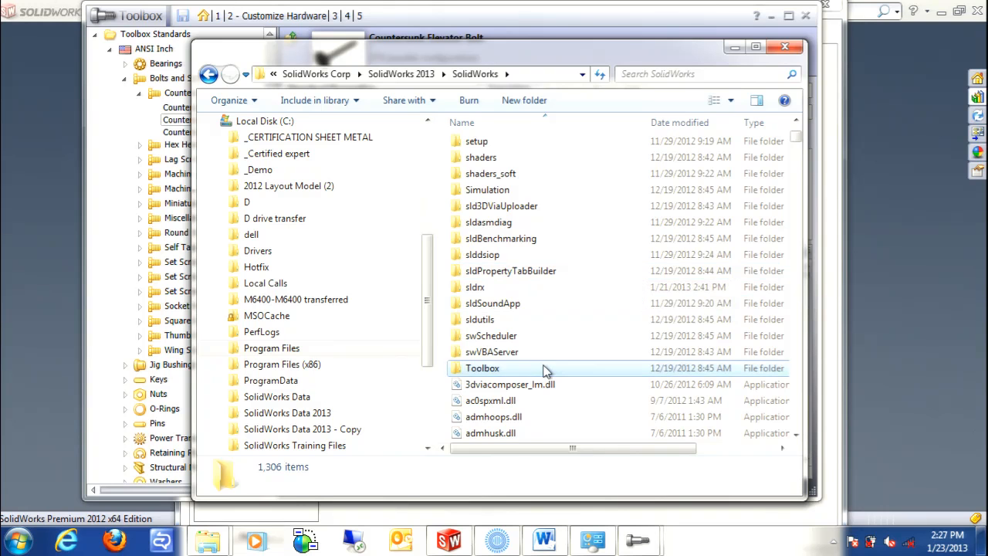
double_click(545, 368)
double_click(554, 164)
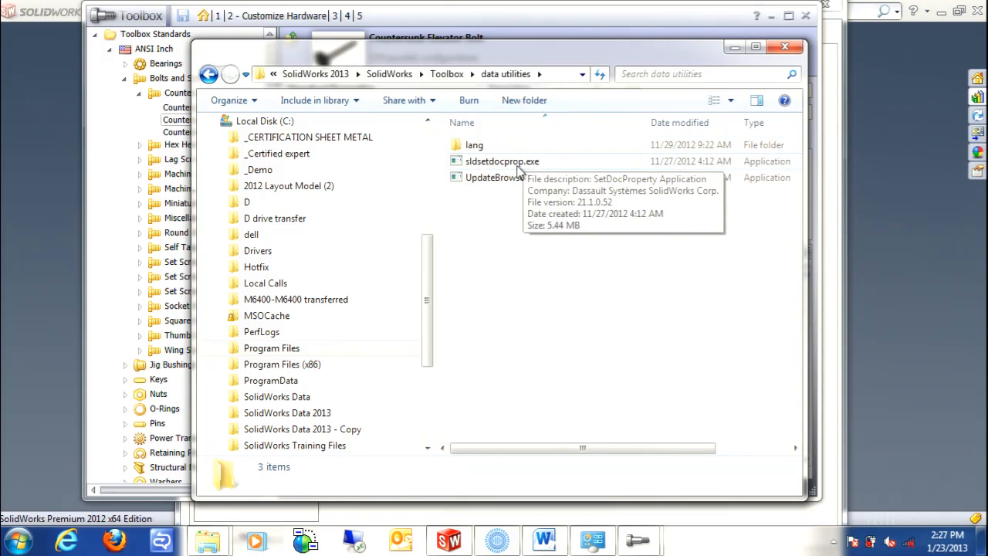
click(564, 167)
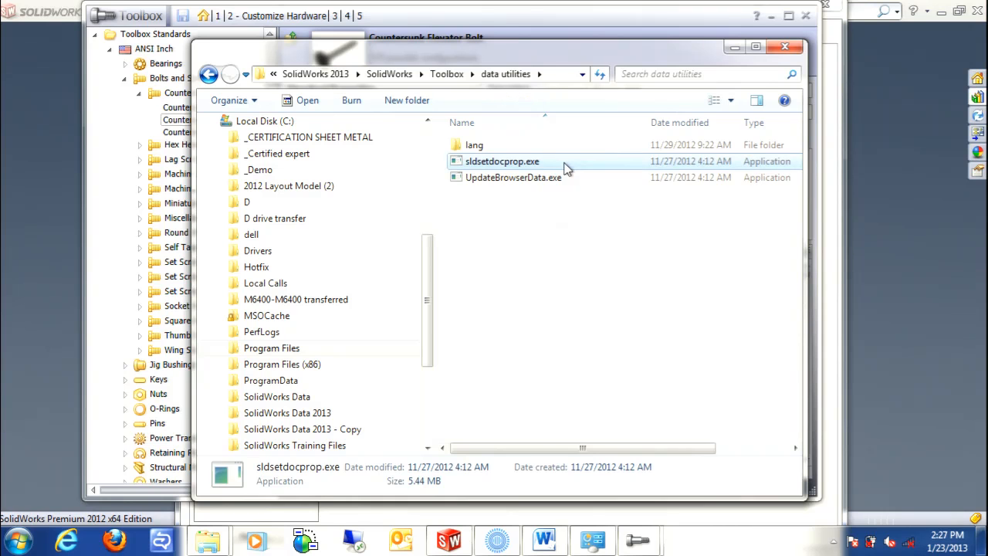
double_click(563, 168)
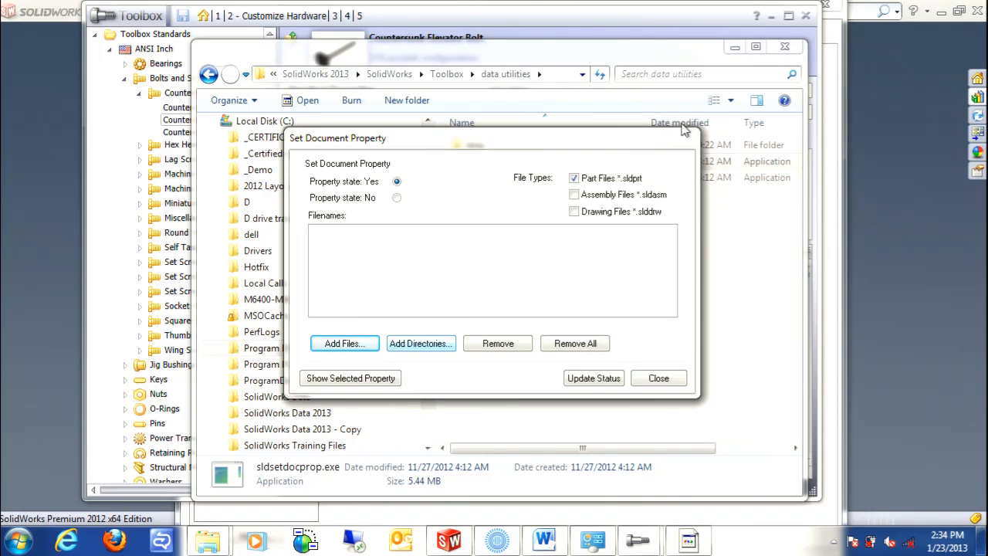
Step: Switch to SolidWorks and close the System Options dialog
click(450, 543)
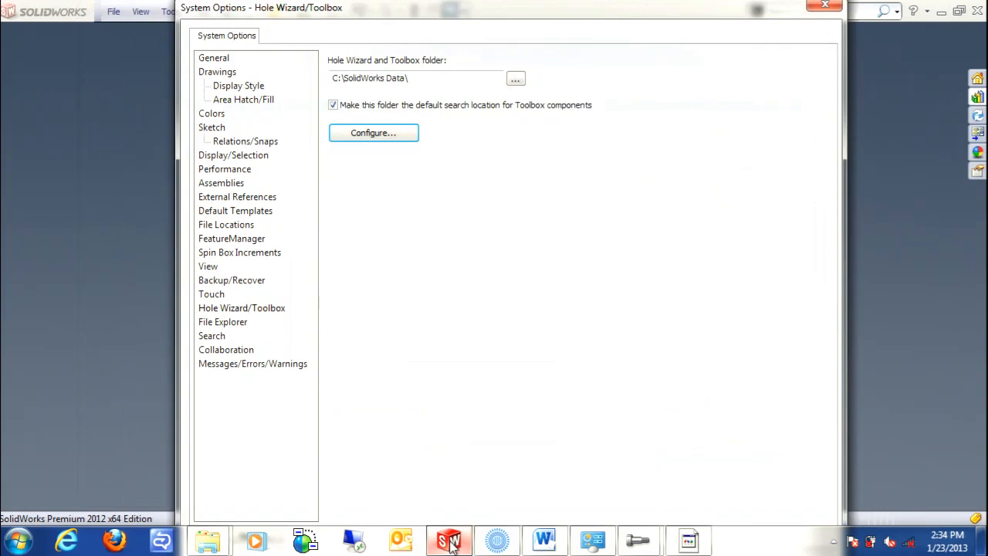
click(833, 7)
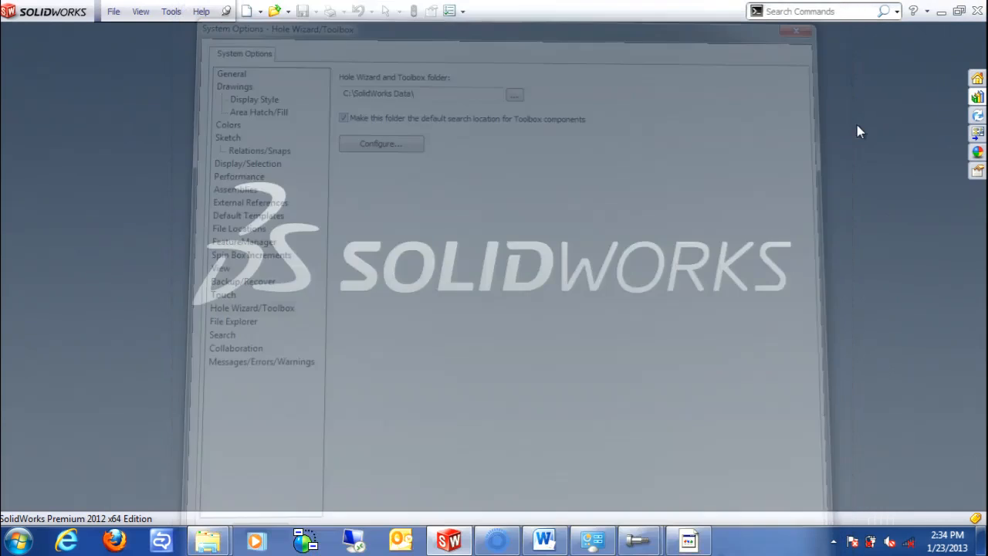
Step: Try to create a new document from the Assembly template
click(112, 13)
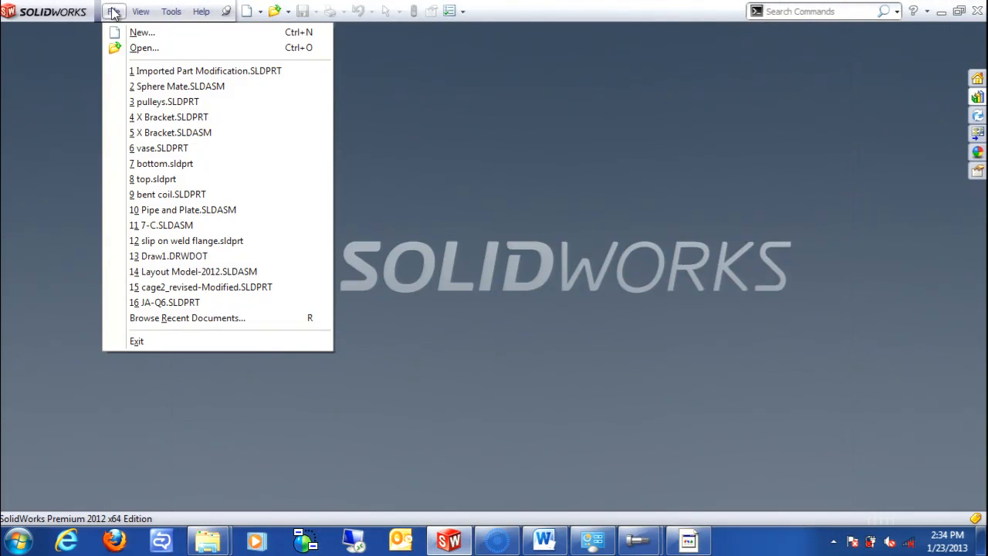
click(151, 37)
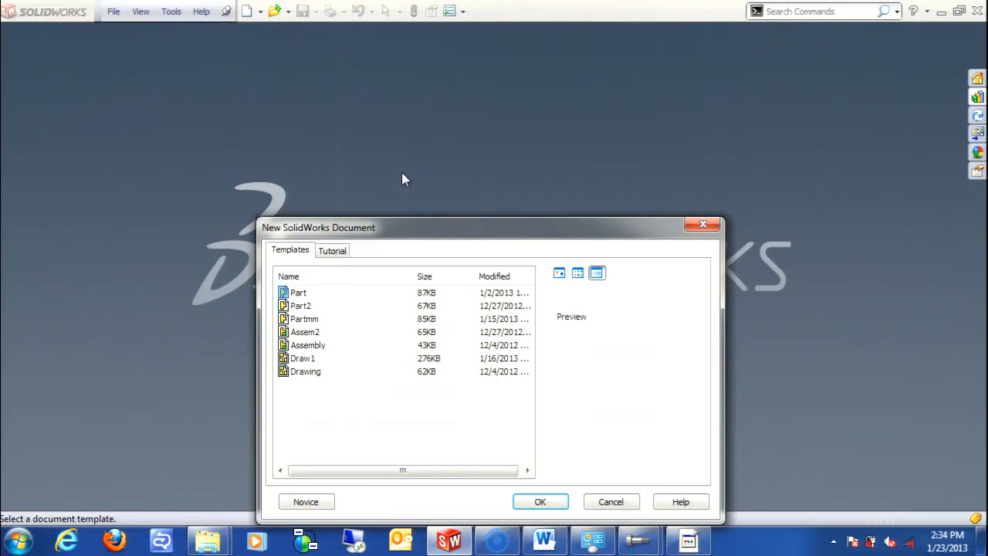
click(309, 345)
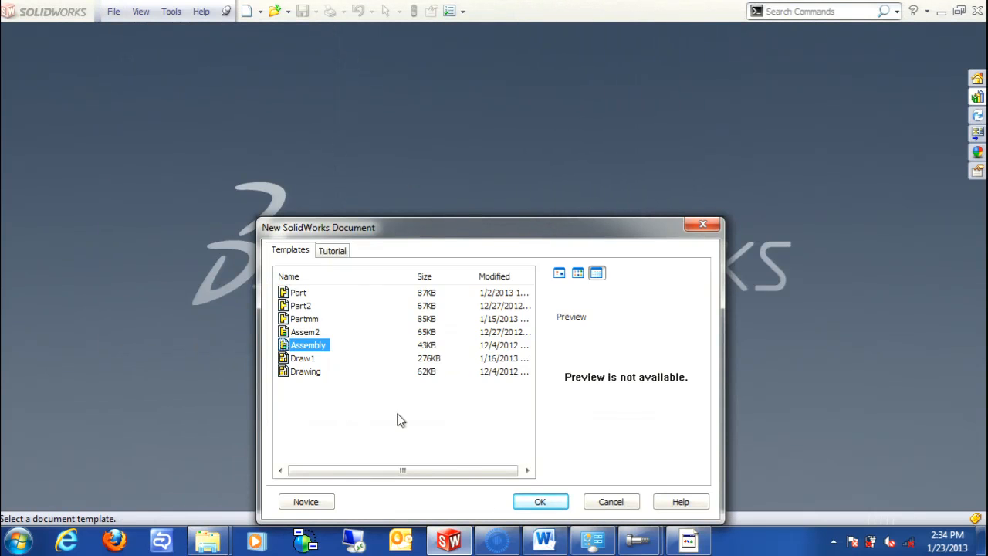
click(542, 502)
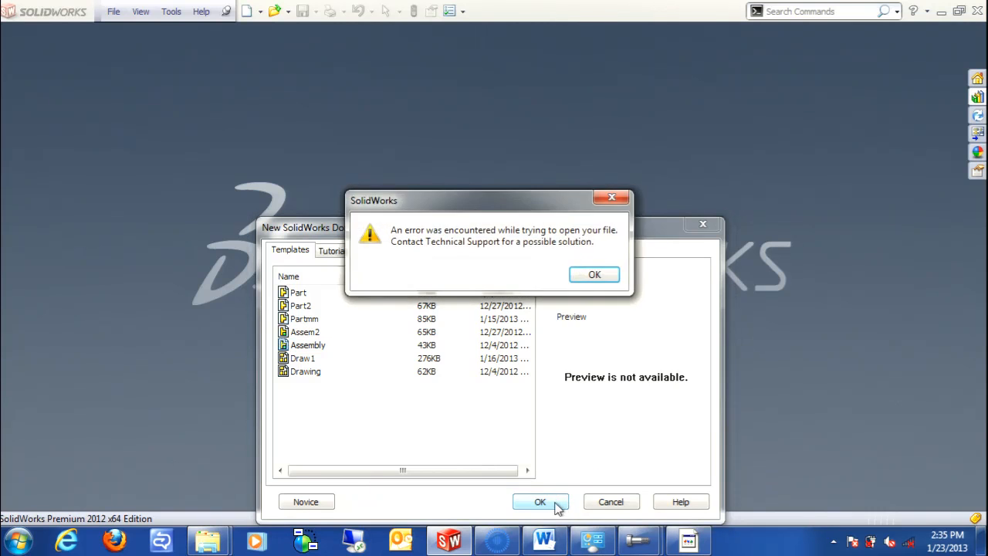
click(600, 275)
click(539, 287)
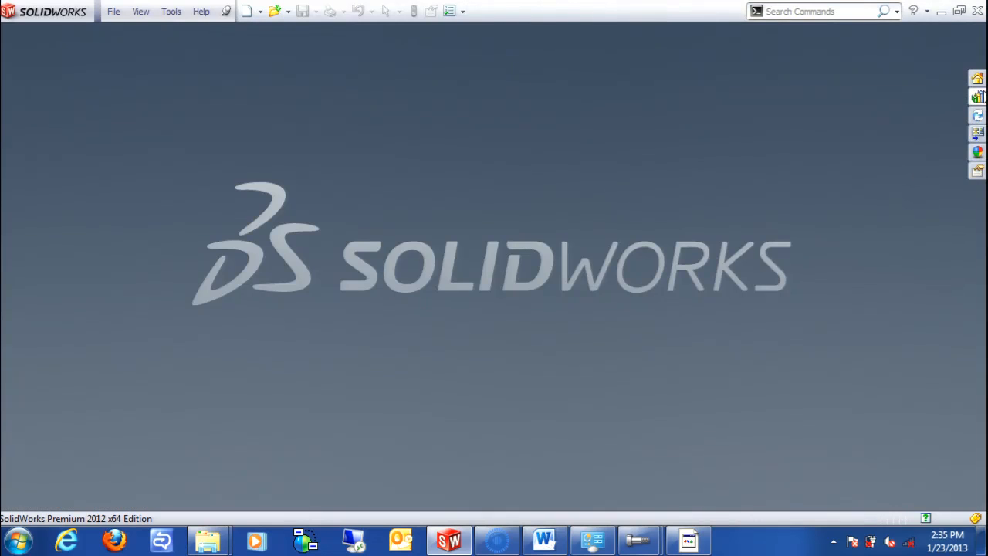
Step: Browse the Design Library's Toolbox to the ANSI Inch Hex Head folder under Bolts and Screws
click(978, 97)
click(772, 88)
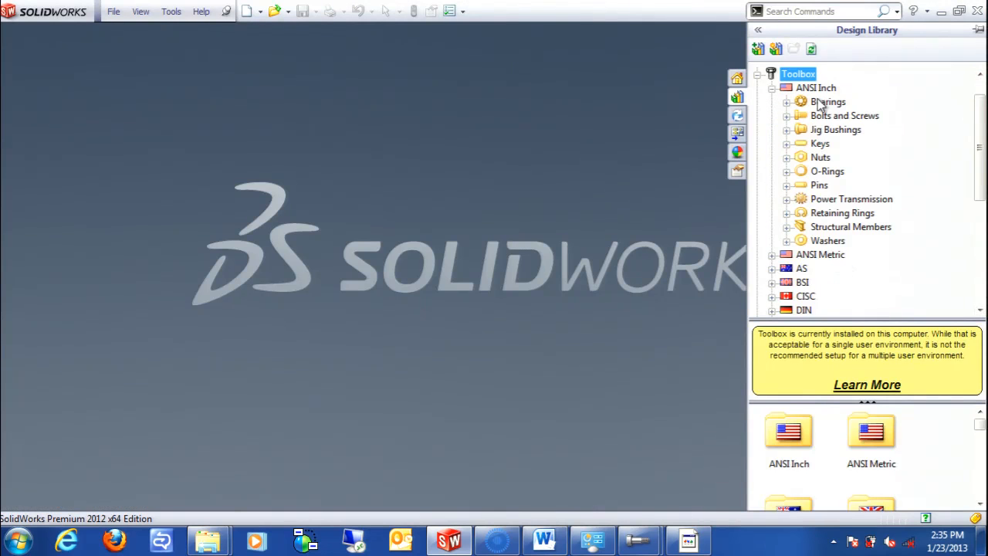
click(845, 116)
click(786, 116)
click(847, 117)
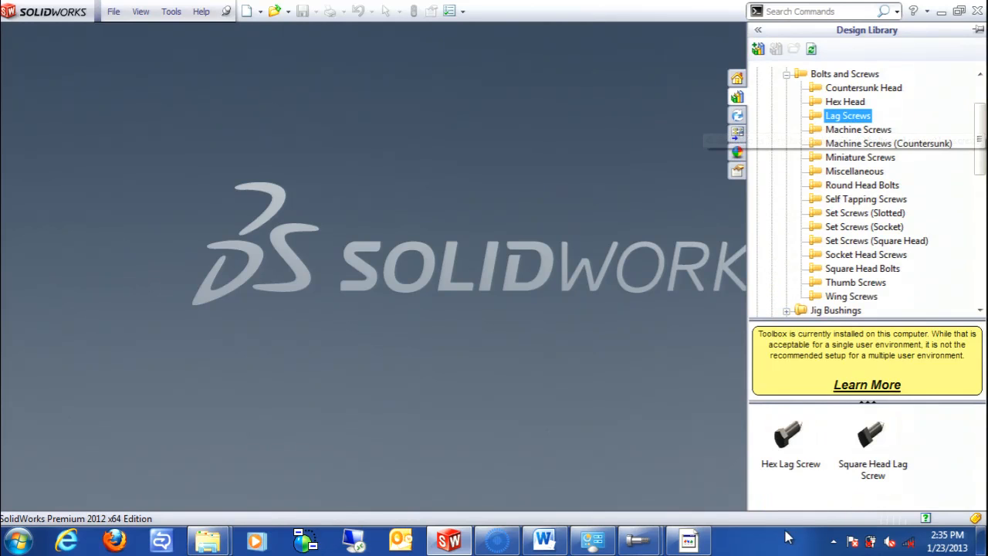
click(842, 89)
click(844, 101)
Step: Try to place a Heavy Hex Bolt from the Design Library into the empty SolidWorks workspace
drag(789, 439, 123, 182)
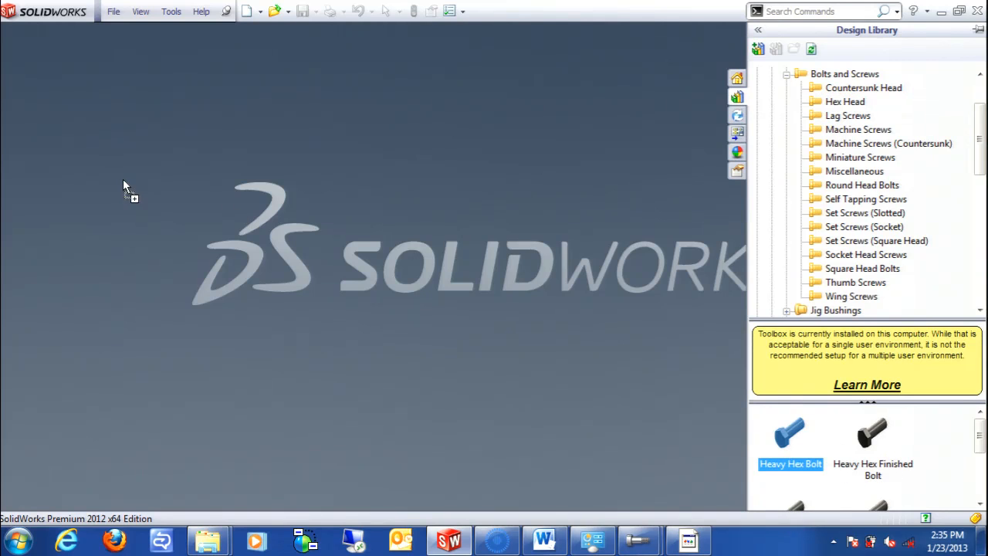
drag(360, 229, 806, 438)
click(439, 212)
Step: Create a new assembly from the Assem2 template
click(113, 11)
click(138, 33)
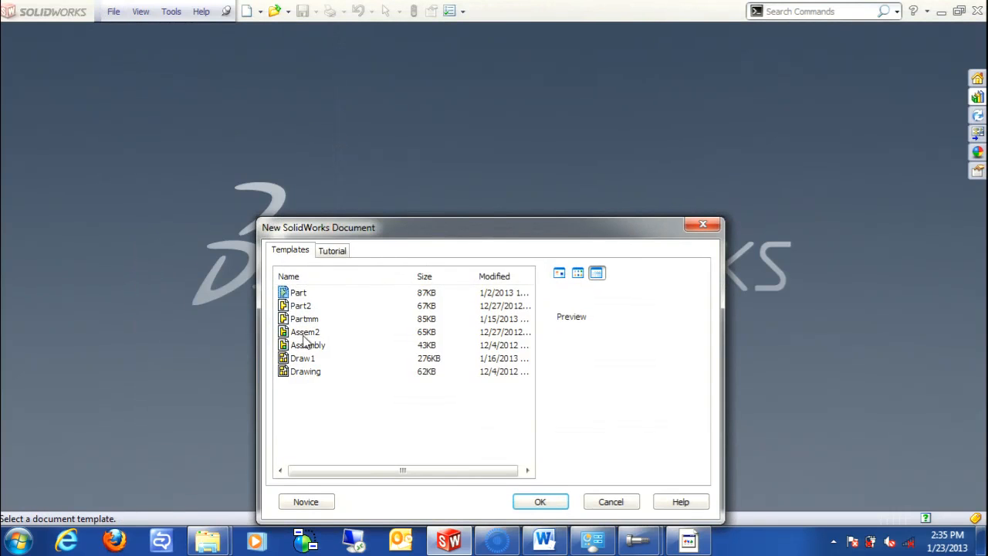
click(312, 333)
click(554, 505)
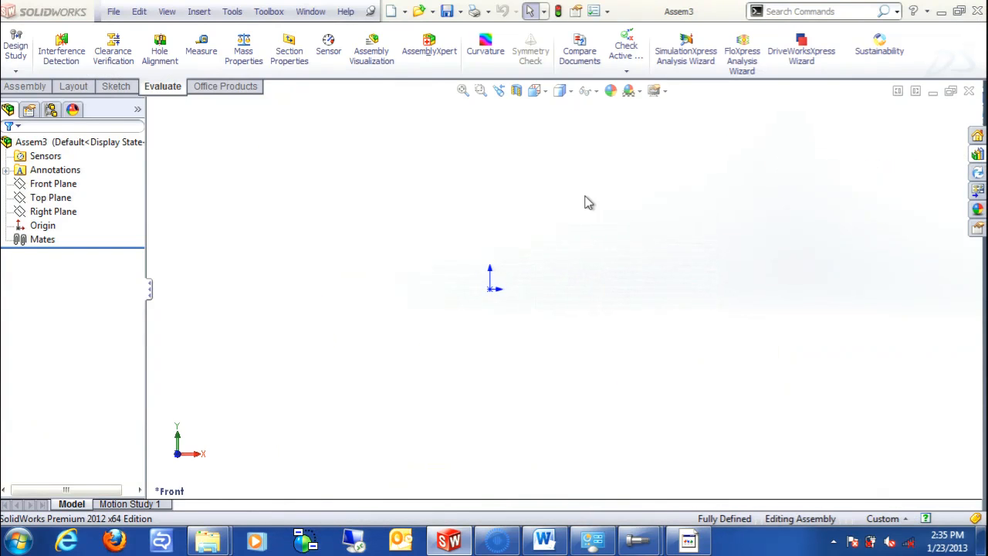
Step: Insert a Heavy Hex Bolt into the assembly, examine its part number and configuration properties, and cancel the configuration
click(977, 155)
click(839, 160)
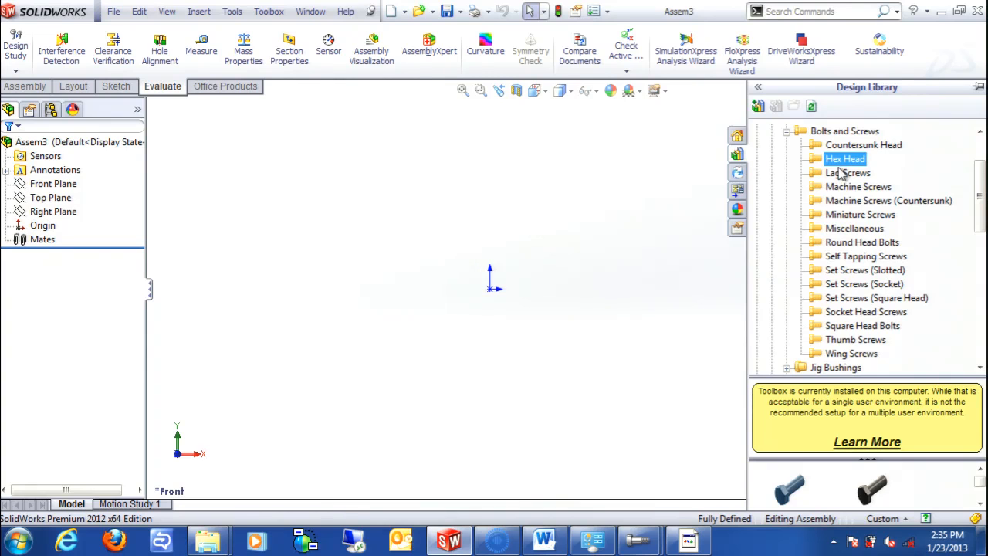
drag(801, 506, 543, 286)
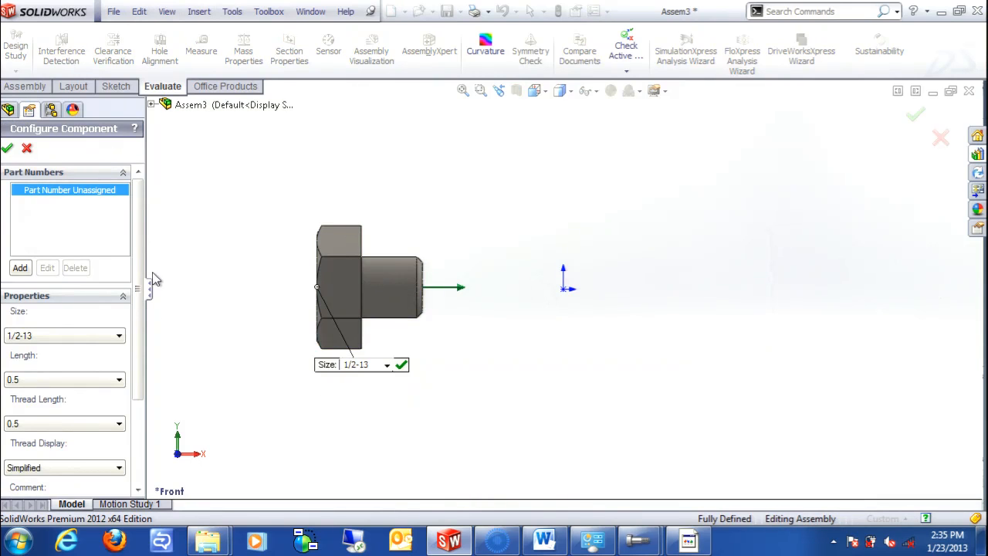
scroll(139, 266, down, 2)
click(113, 255)
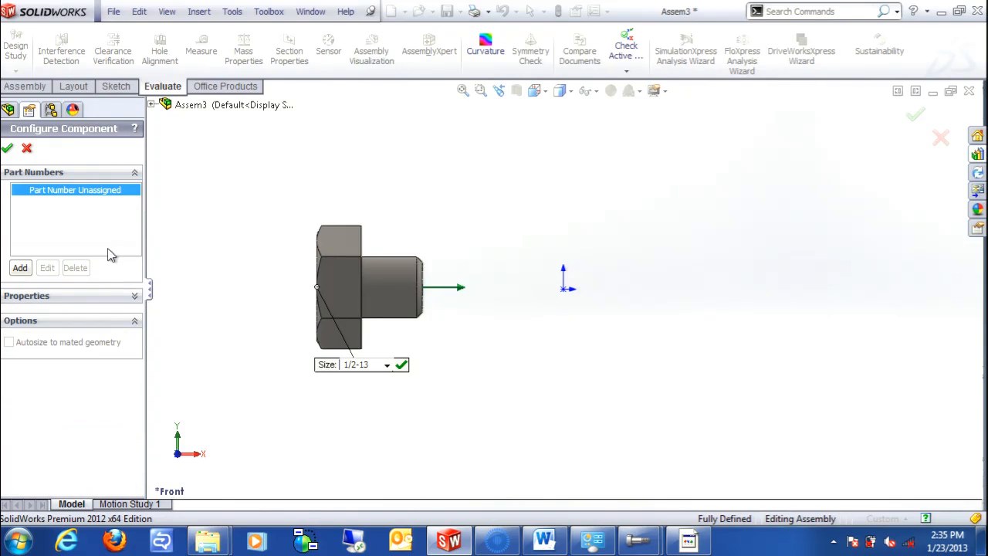
click(86, 297)
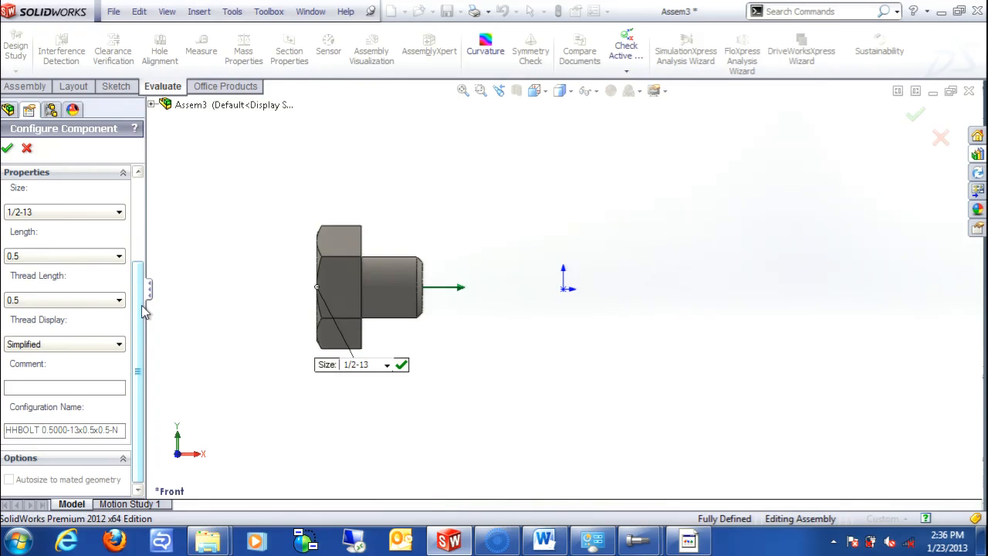
key(Escape)
Step: Switch to the Toolbox configuration window and discard the open custom property definition
mouse_move(637, 540)
click(583, 471)
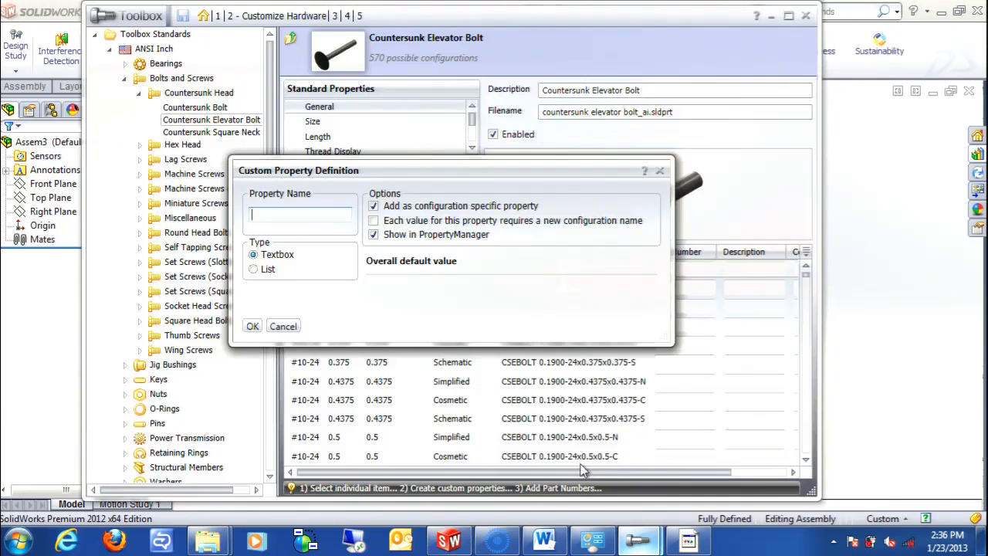
click(659, 169)
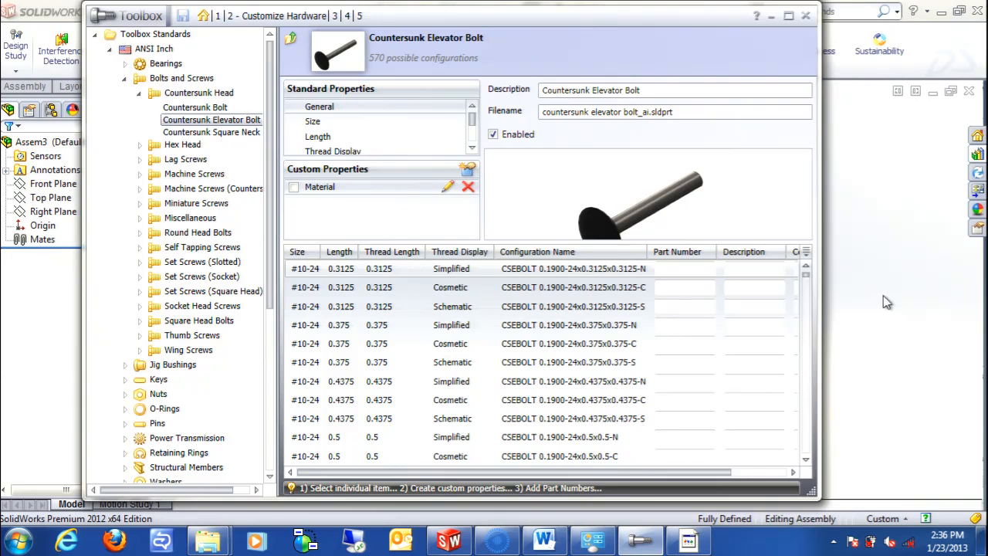
Step: Review the Size, Length and General standard properties of the Countersunk Elevator Bolt
drag(806, 276, 816, 250)
click(312, 125)
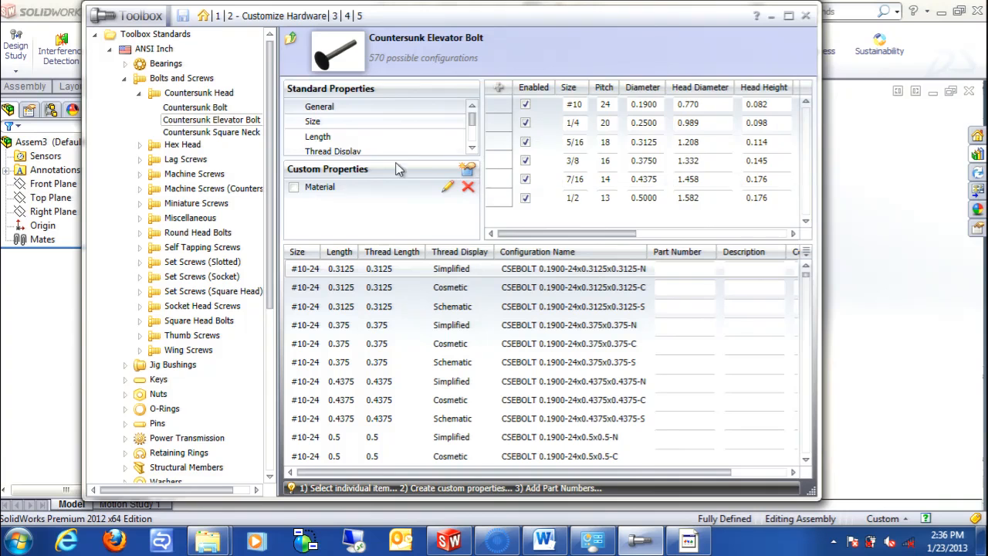
click(459, 137)
mouse_move(474, 120)
mouse_down()
mouse_move(474, 133)
mouse_move(470, 116)
mouse_up()
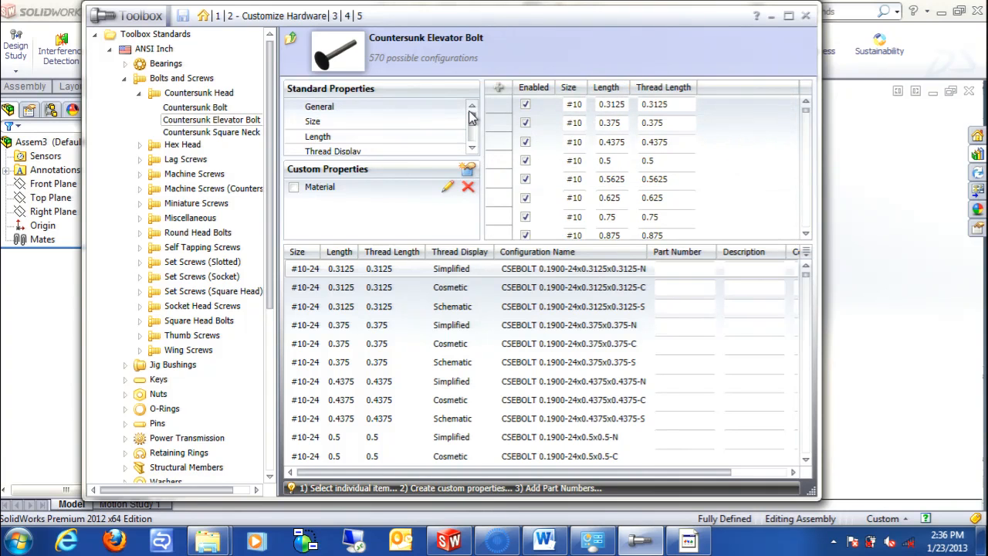
click(346, 108)
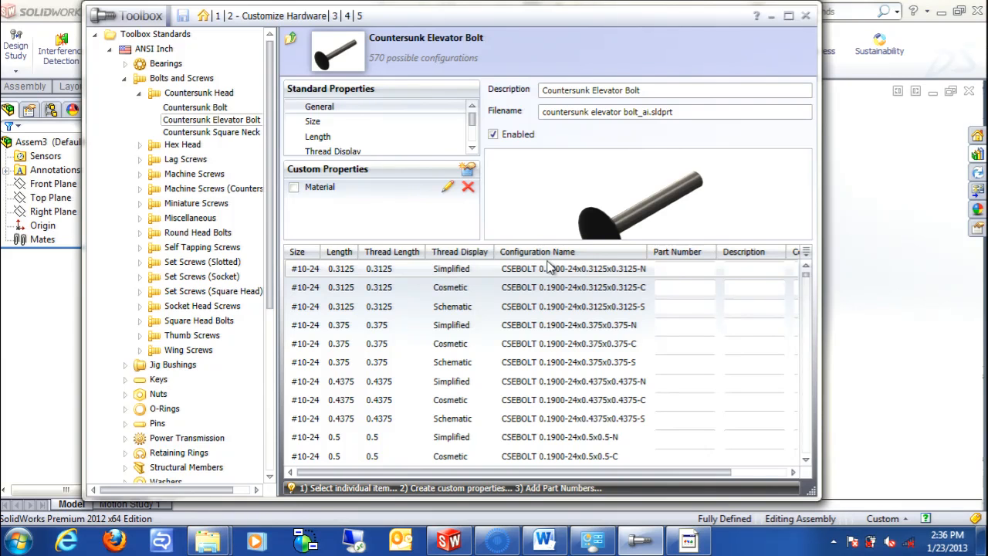
Step: Give the #10-24 x 0.3125 Simplified configuration the part number 1234456 and description McMaster, and save the Toolbox changes
click(700, 268)
text(12344)
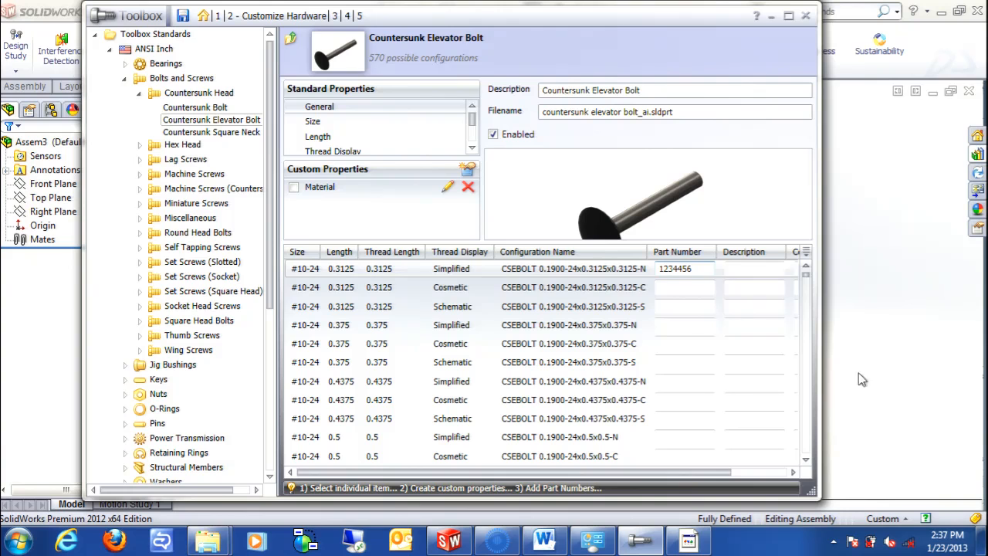
click(739, 269)
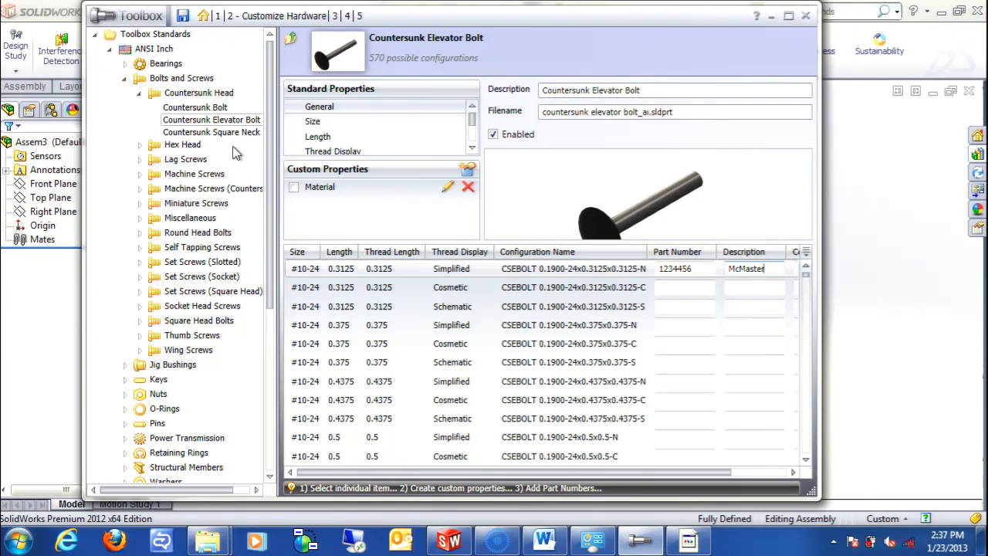
click(183, 15)
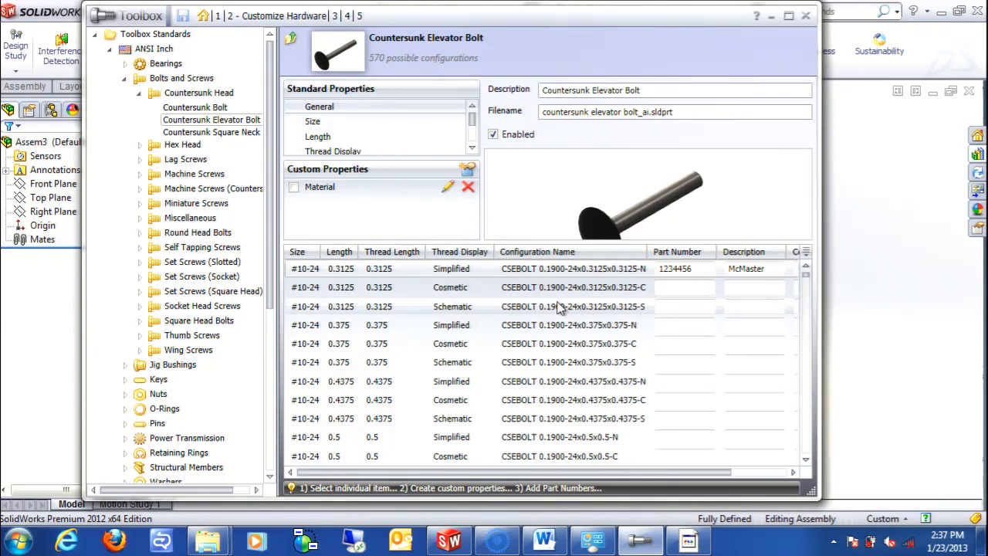
Step: Return to the assembly and insert a Countersunk Elevator Bolt from the Countersunk Head folder at the origin
click(772, 16)
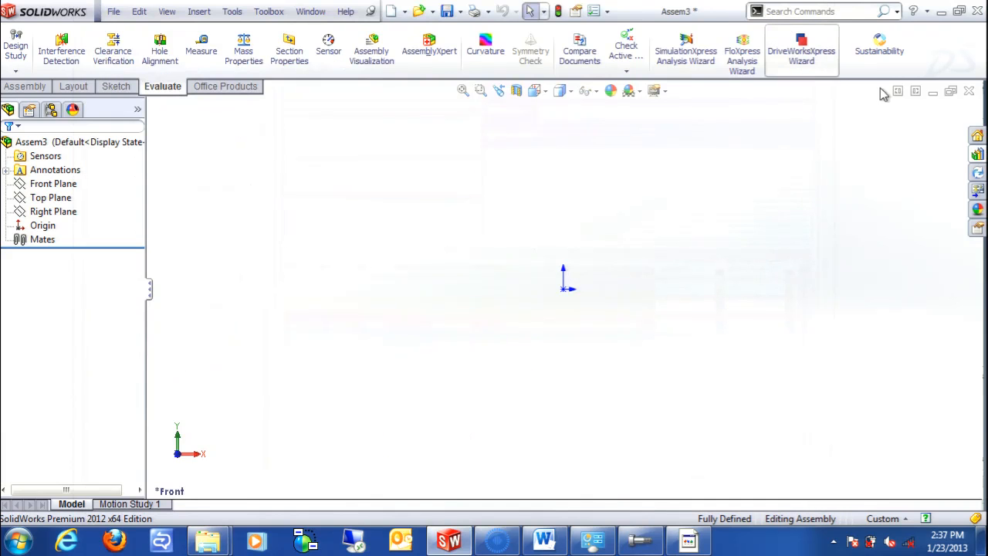
click(976, 155)
click(843, 146)
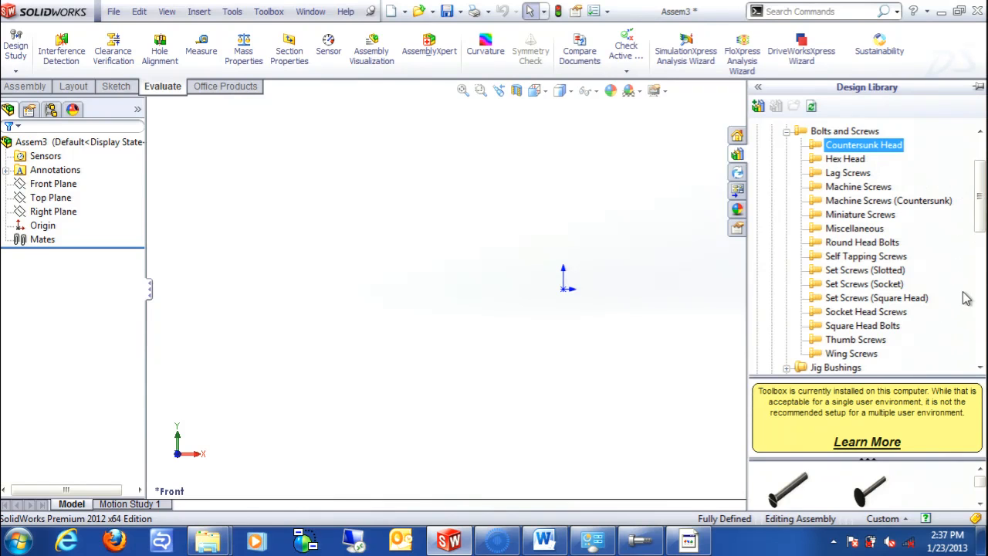
drag(920, 378, 923, 256)
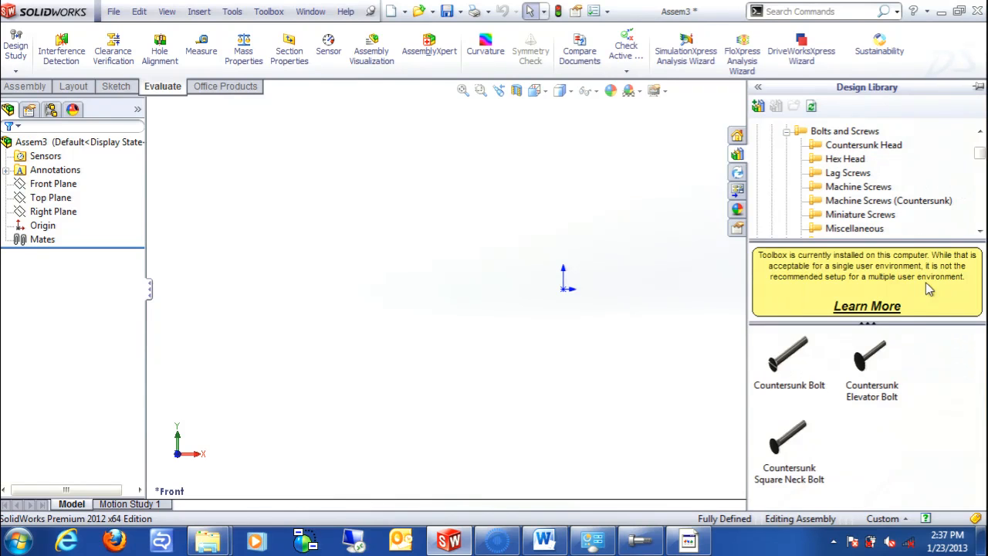
drag(878, 384, 566, 293)
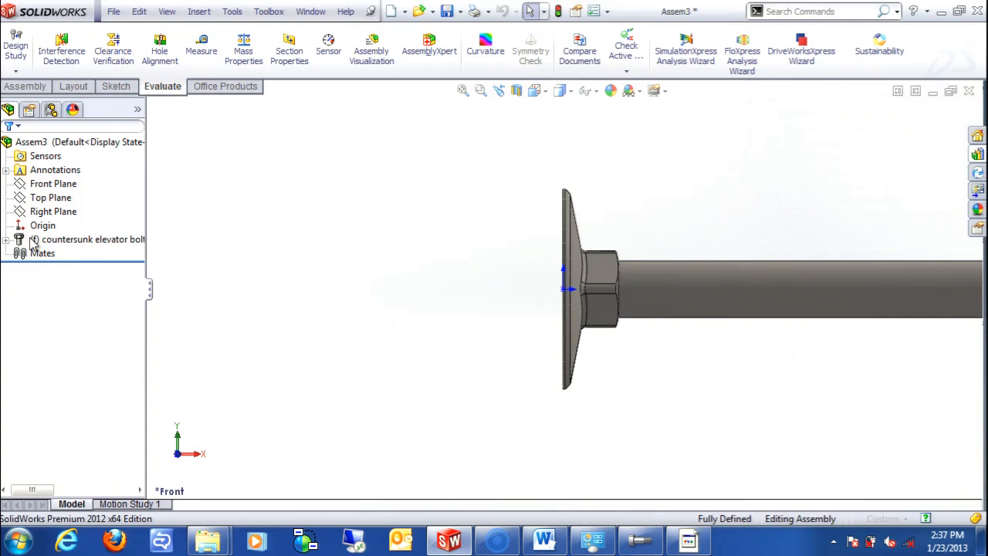
Step: Examine the inserted bolt's part number entry and its available size and length options
click(148, 287)
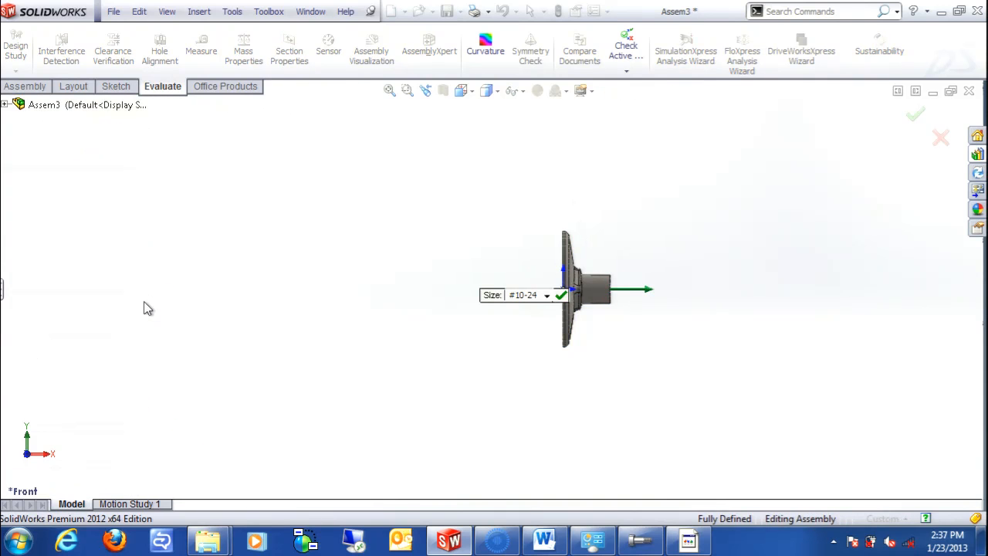
click(2, 290)
mouse_move(139, 274)
mouse_down()
mouse_move(152, 383)
mouse_move(136, 278)
mouse_up()
click(80, 337)
click(81, 338)
click(80, 379)
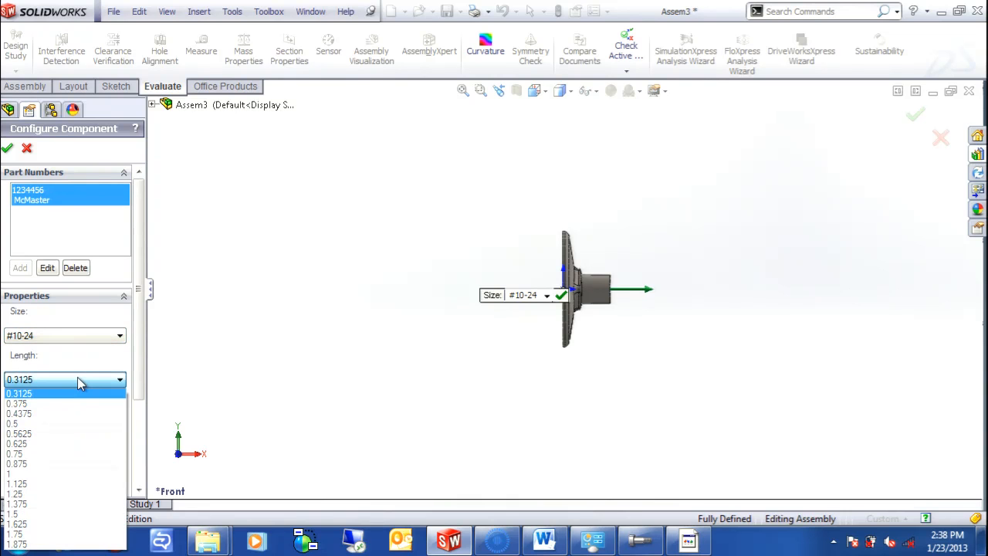
click(77, 377)
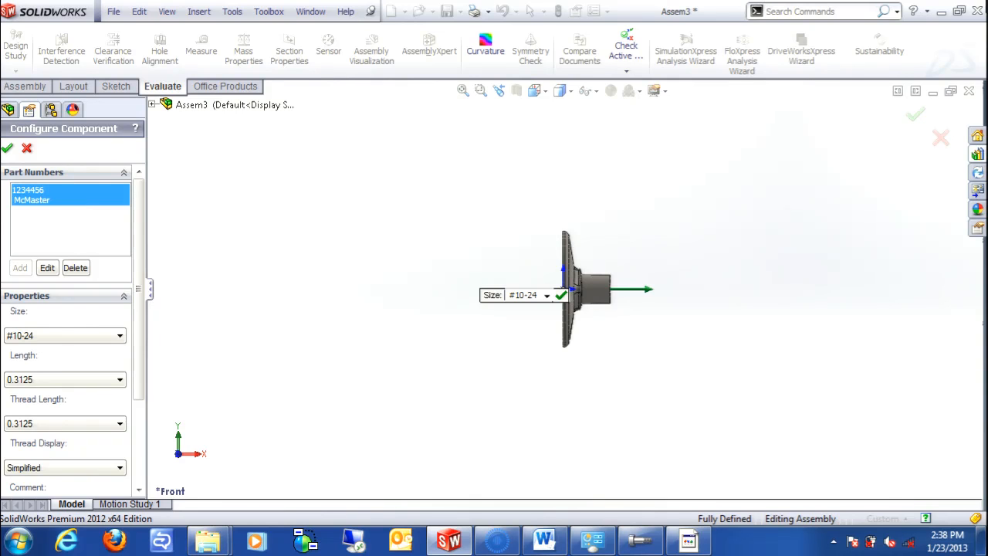
Step: Restore the SolidWorks window to a smaller size, accept the bolt's configuration and end insertion without adding more copies
click(958, 11)
drag(723, 22, 754, 15)
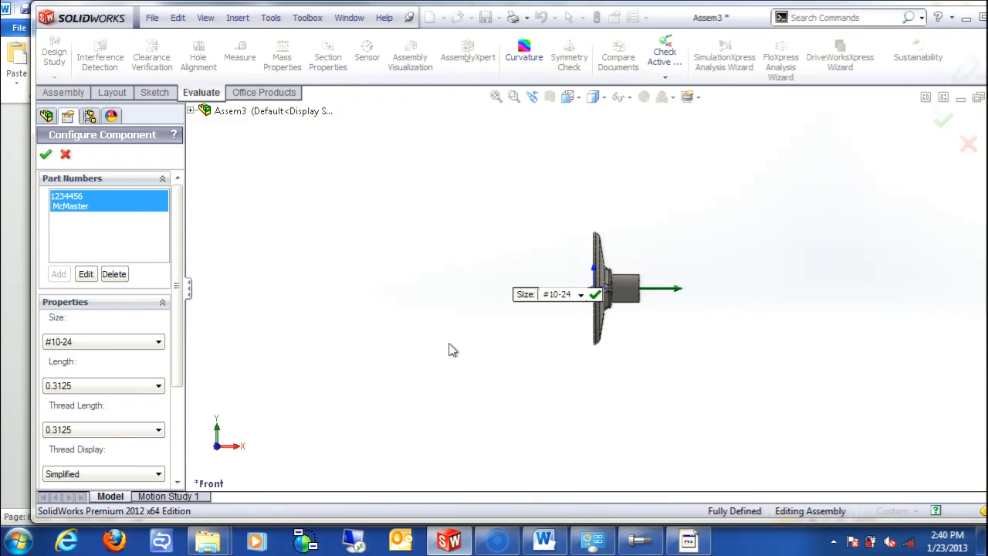
click(943, 121)
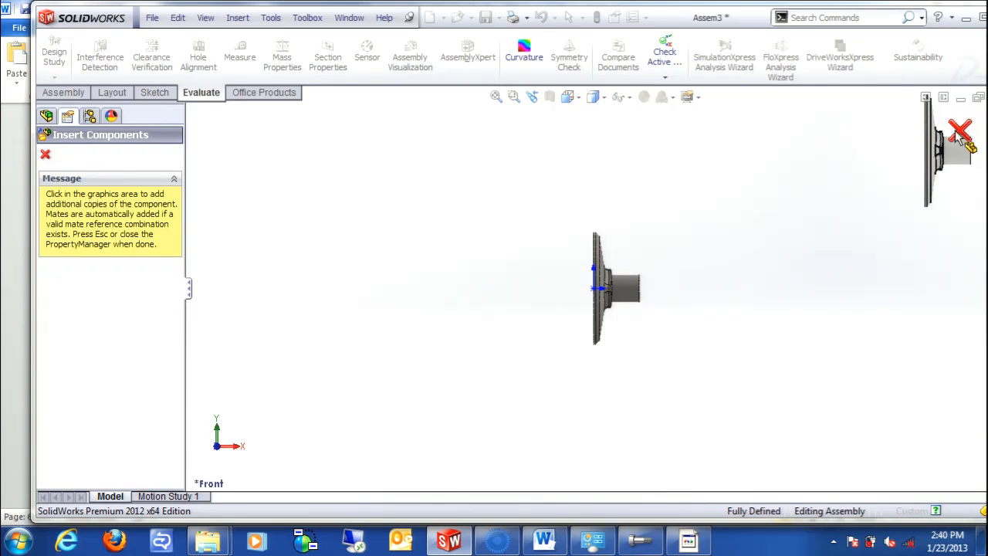
click(959, 129)
Step: Switch to the Toolbox configuration window and widen it to reveal the Comment column
click(640, 540)
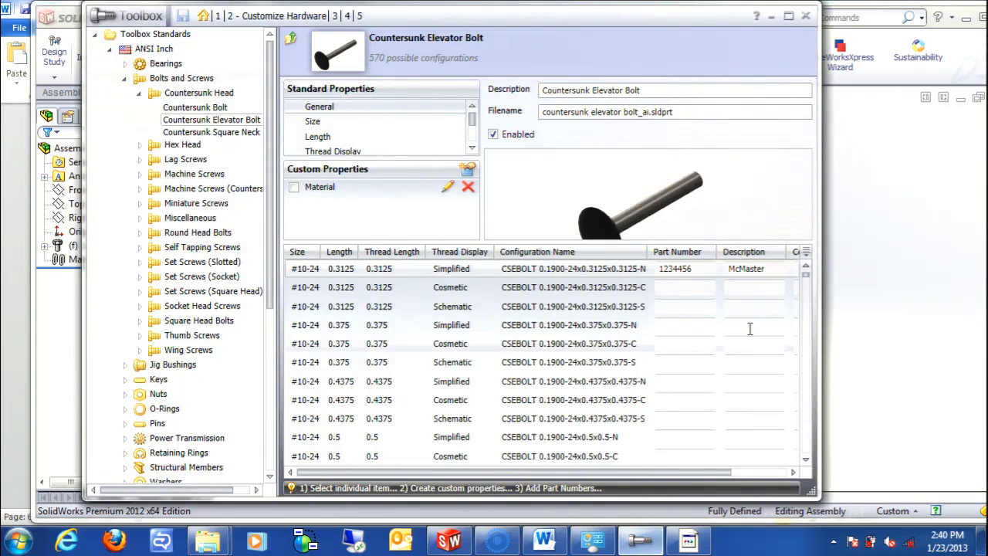
drag(819, 276, 934, 275)
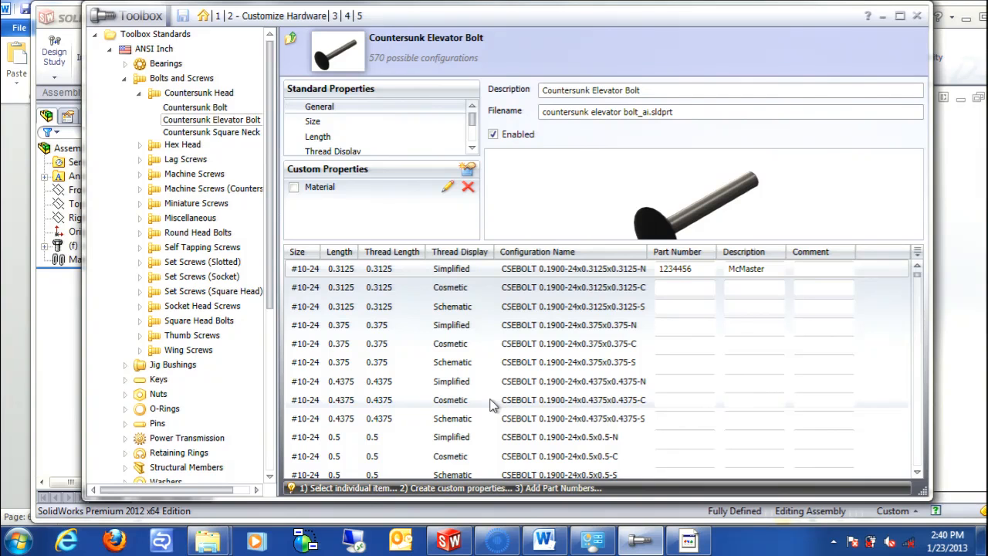